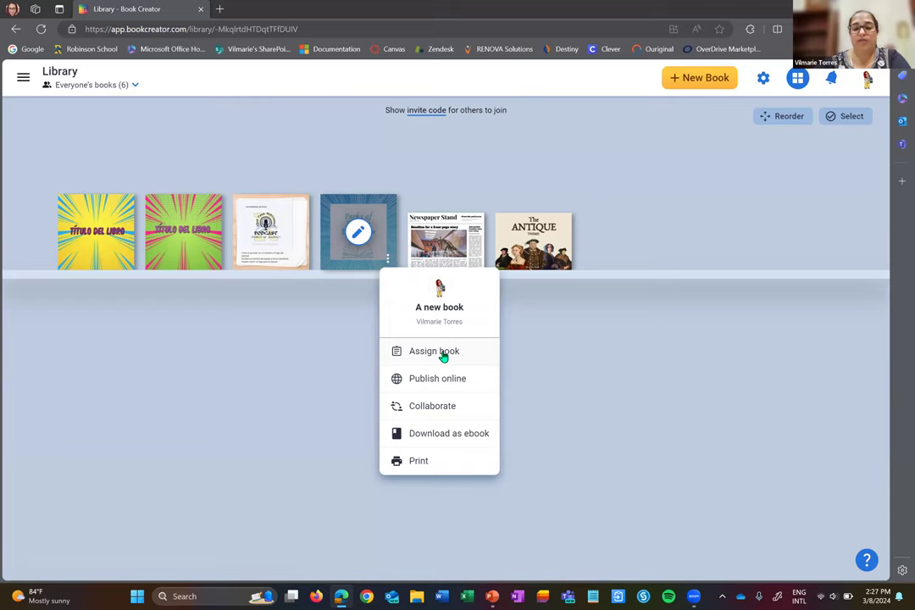
Review the assignment and online publishing options of the Perks of Being a Bookworm book, closing both without applying anything.
click(442, 354)
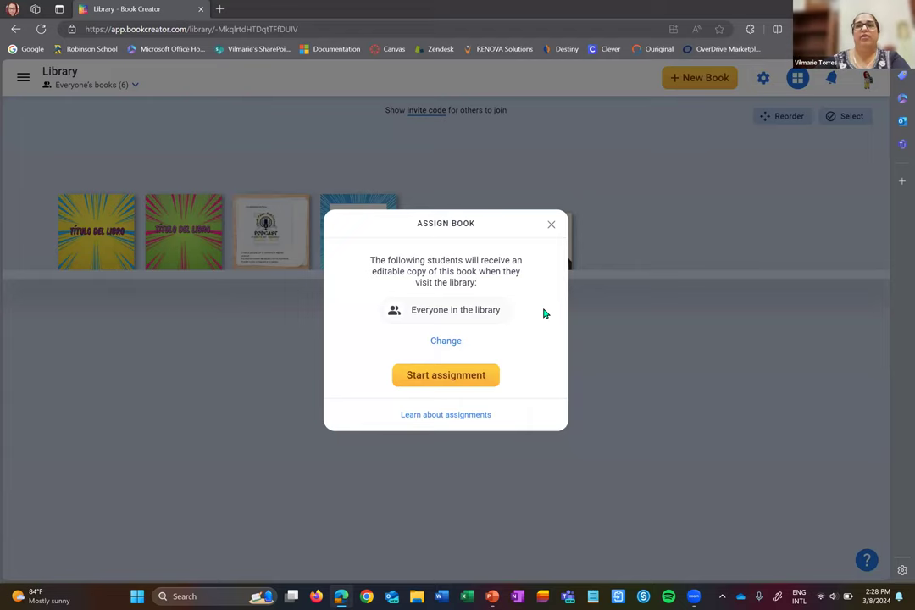
click(551, 225)
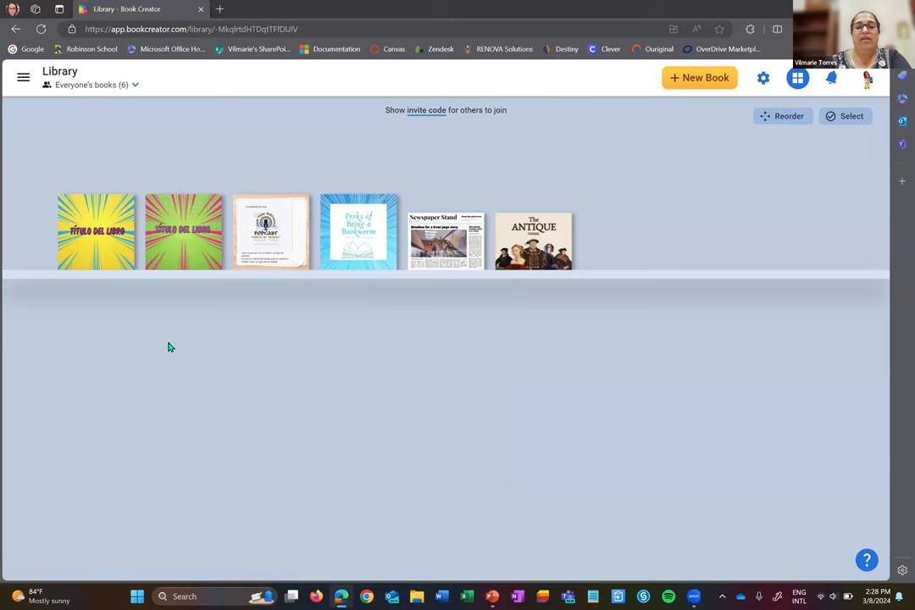
click(387, 258)
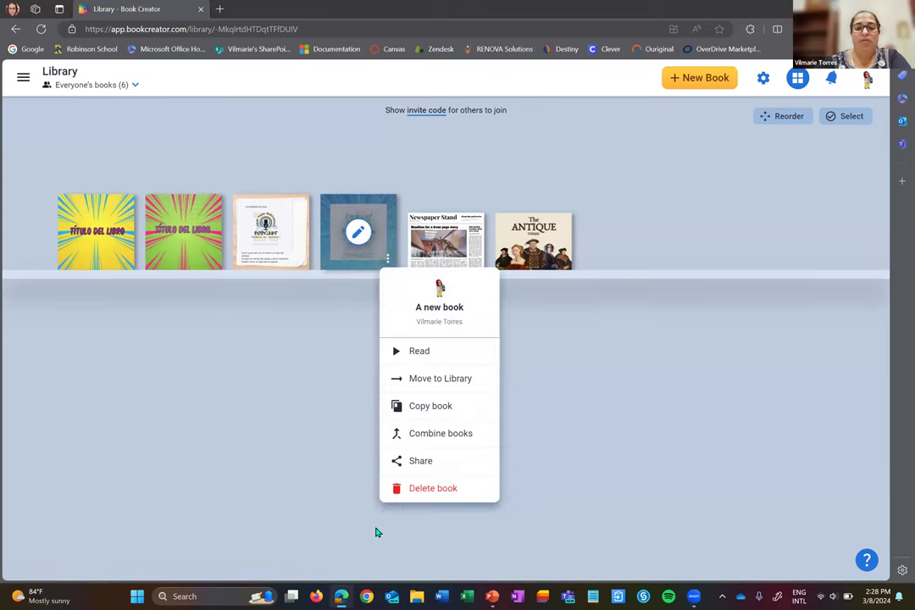
click(413, 464)
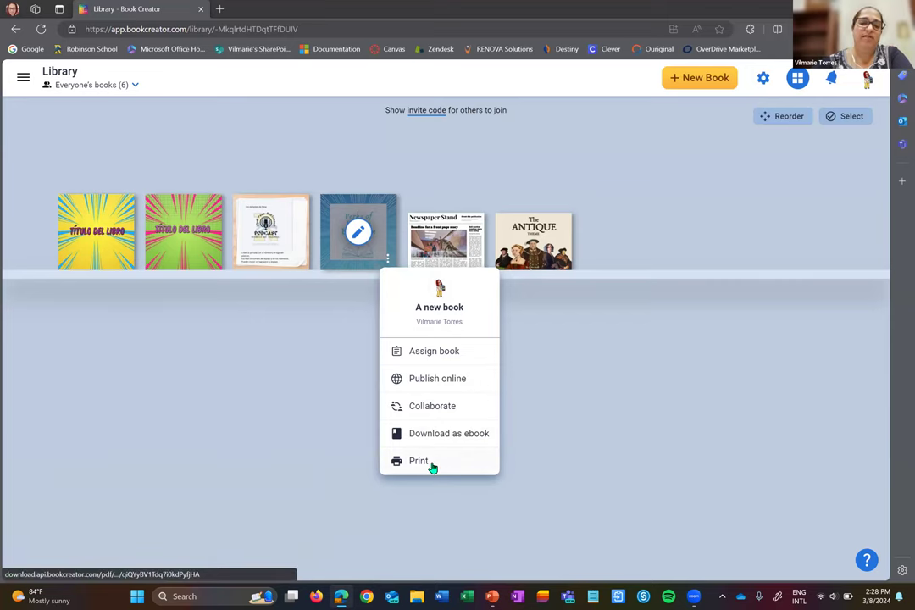
click(437, 381)
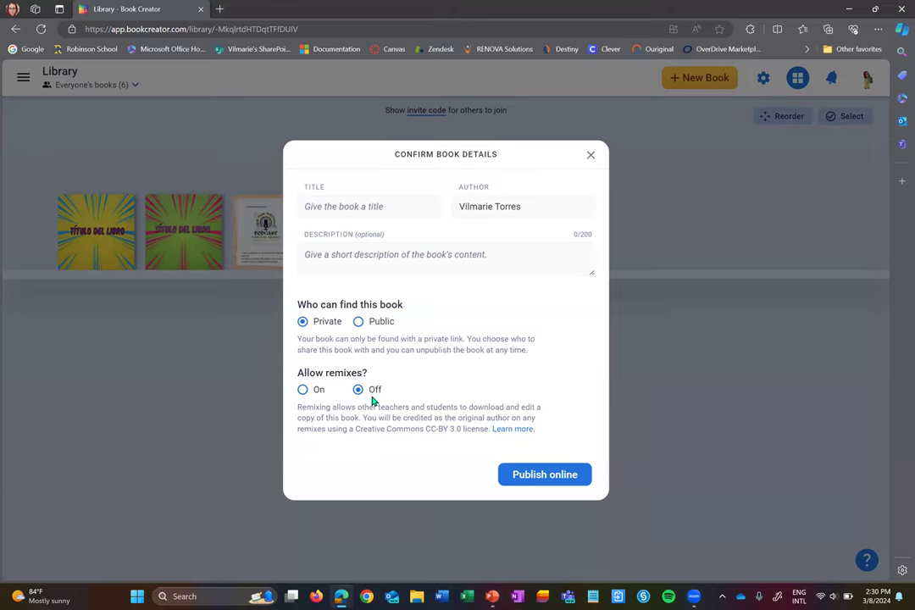
click(590, 154)
Open the print version of the Perks of Being a Bookworm book, look through its pages and close it.
click(387, 258)
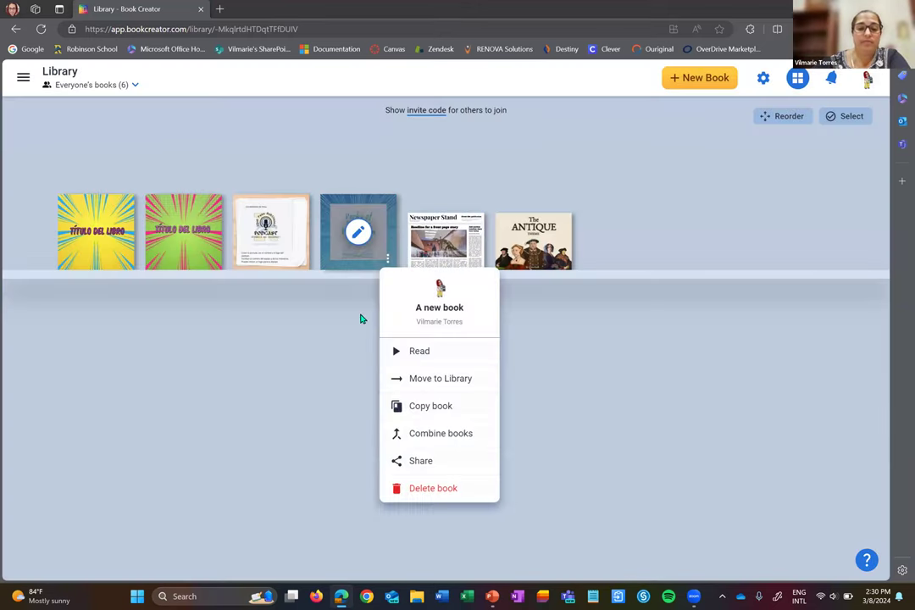
click(425, 463)
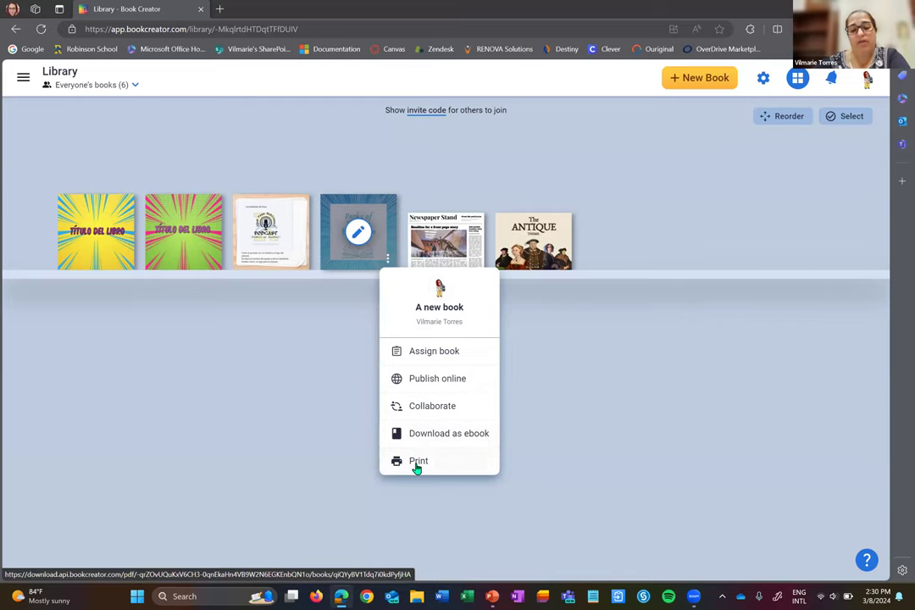
click(417, 462)
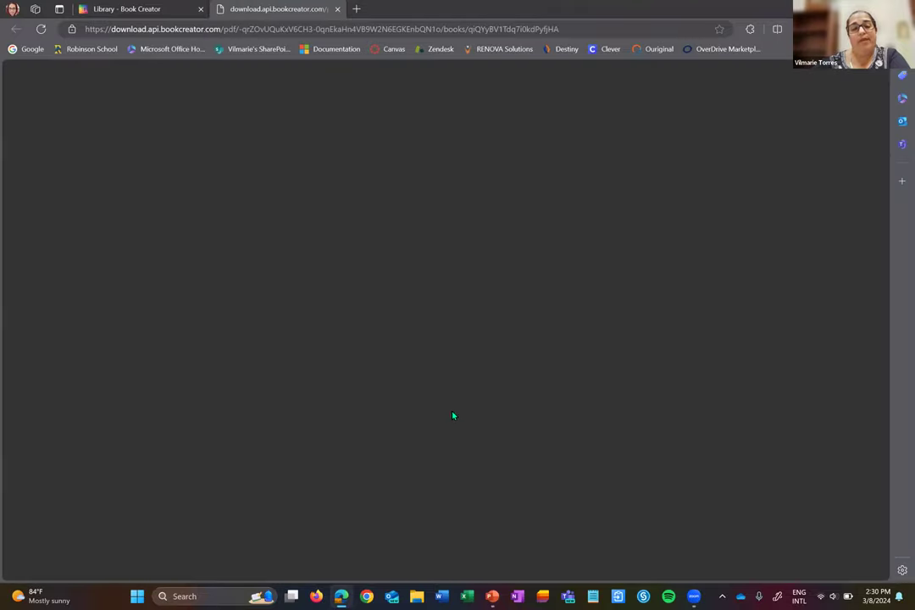
scroll(470, 359, down, 8)
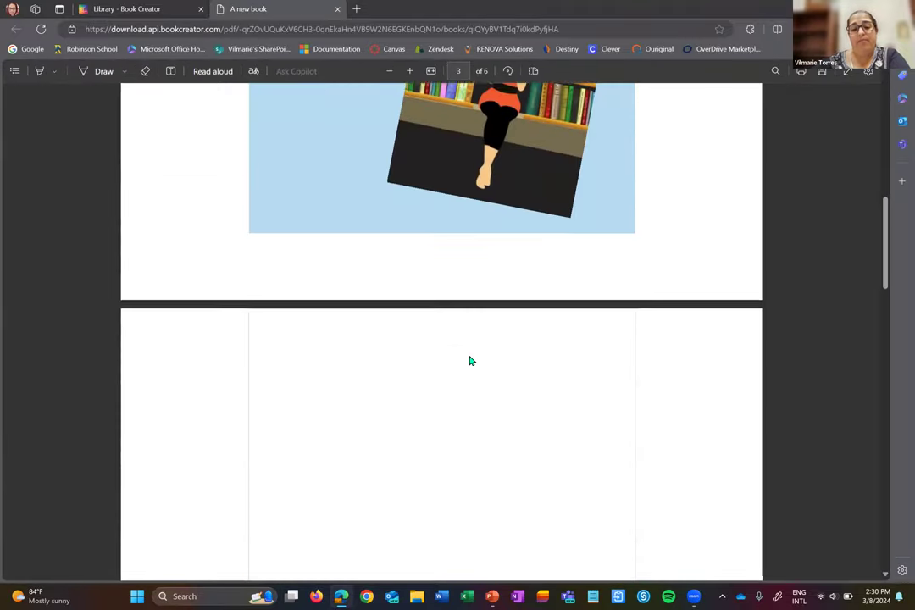
scroll(470, 359, down, 15)
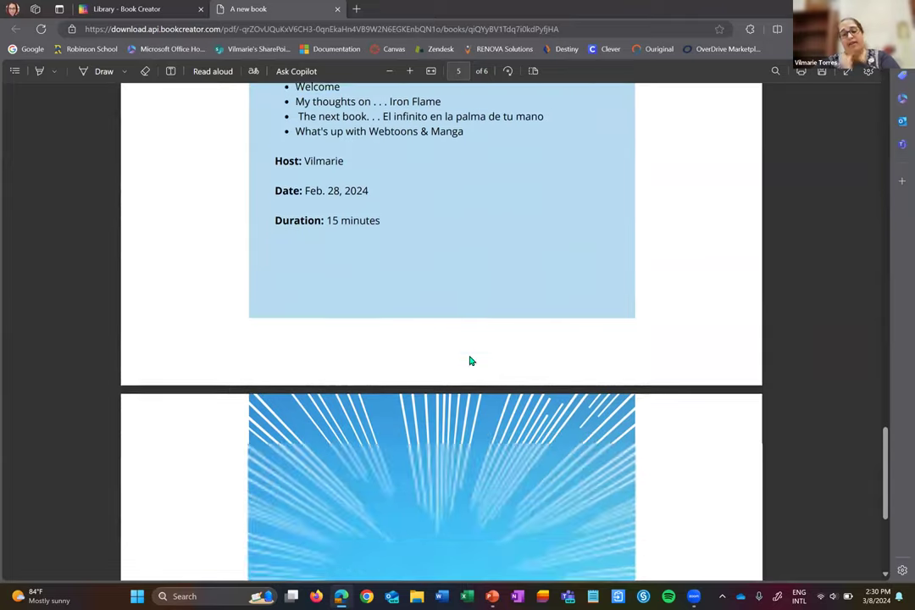
scroll(470, 360, up, 20)
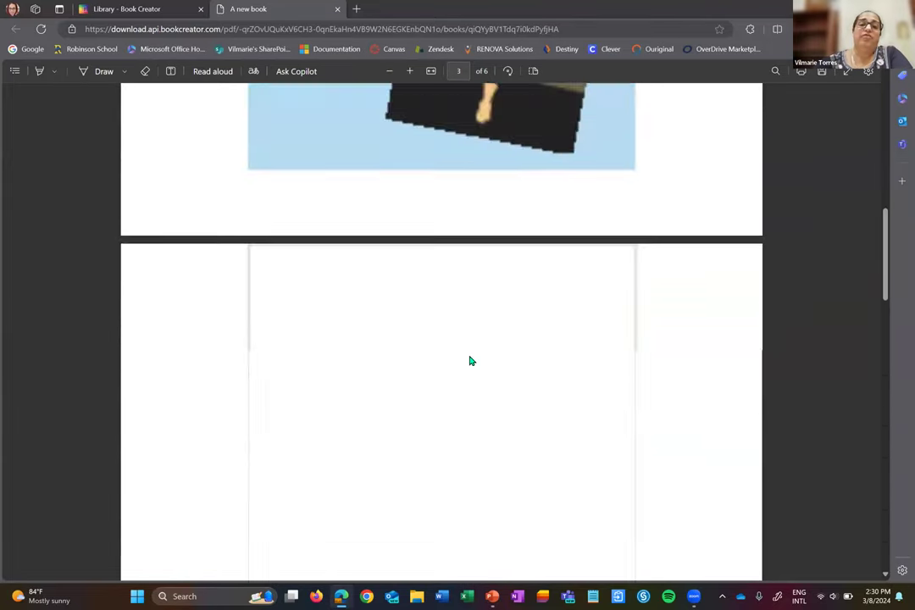
scroll(470, 360, up, 2)
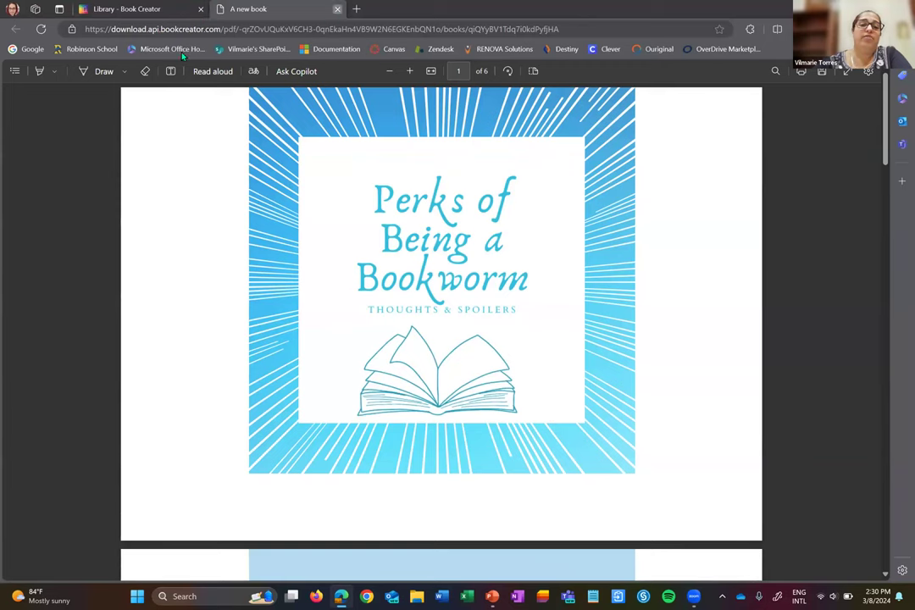
middle_click(286, 8)
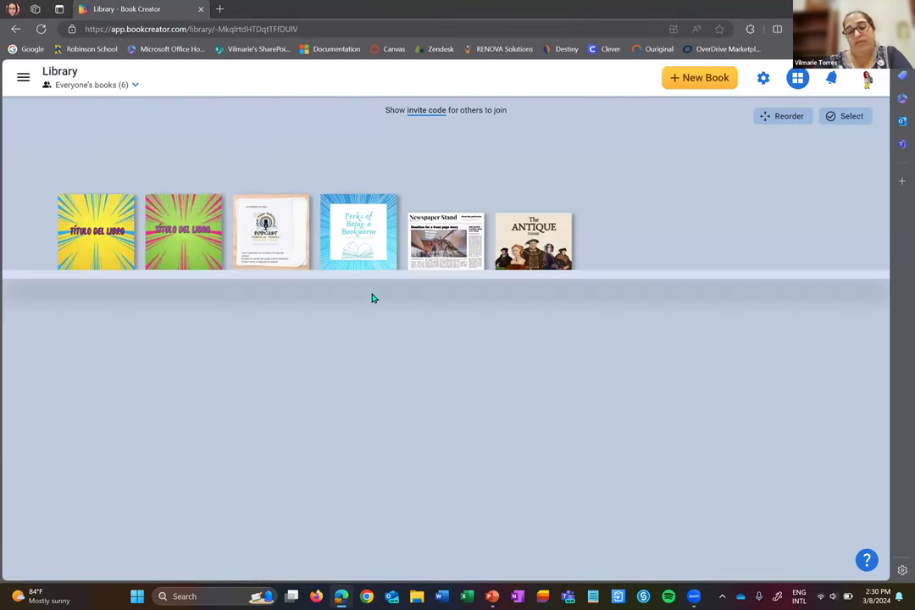
Open the shared Español 10 library and page through its Perks of Being a Bookworm book from the cover to page 6.
click(18, 85)
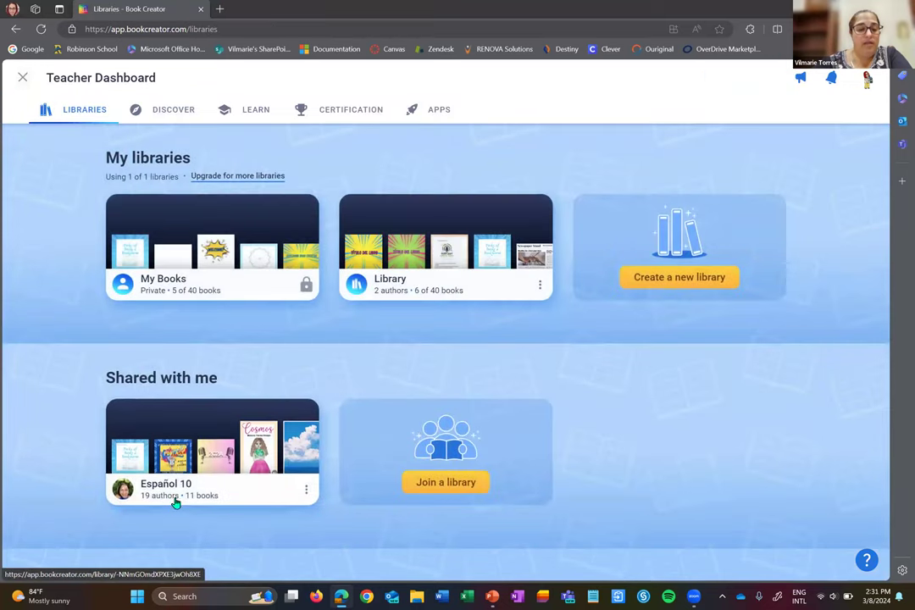
click(234, 481)
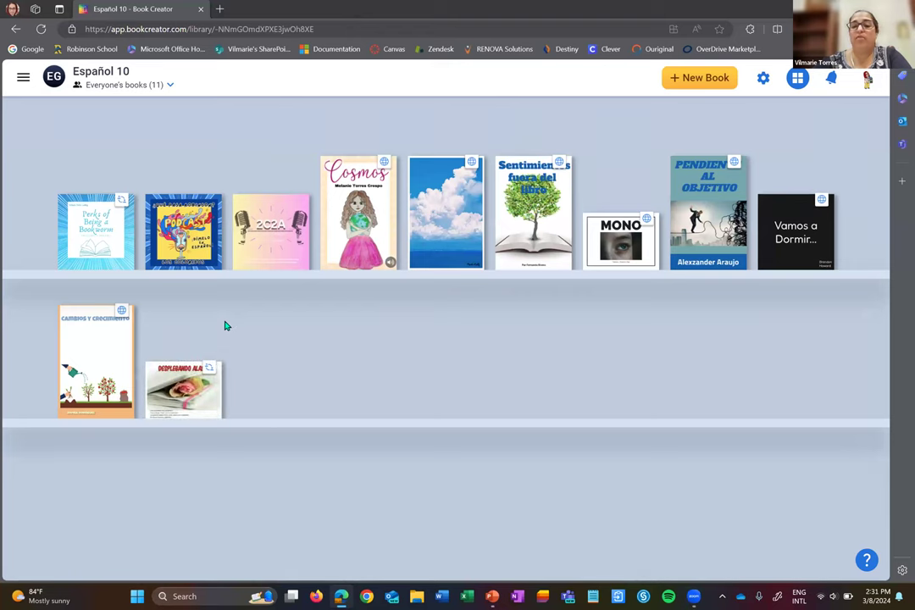
click(71, 264)
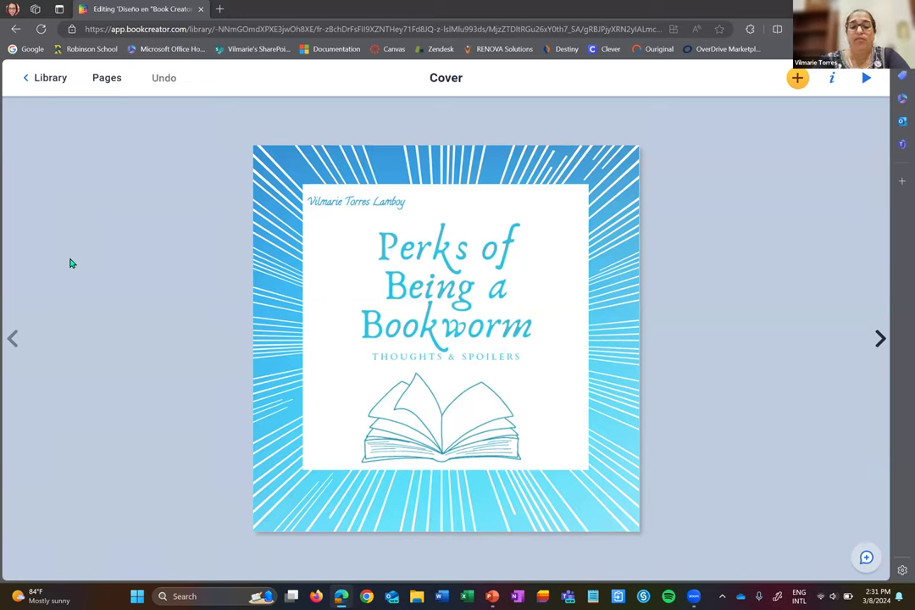
click(881, 340)
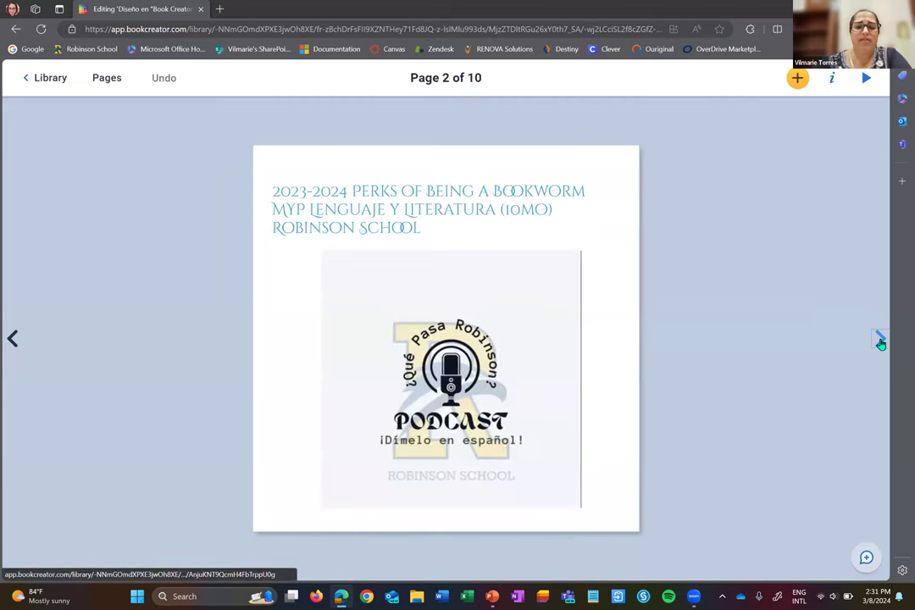
click(881, 340)
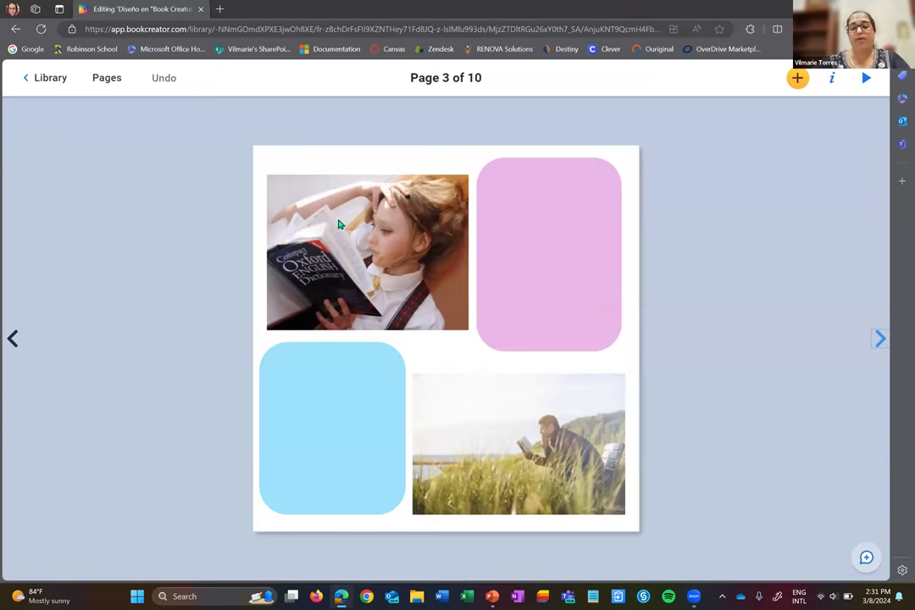
click(882, 340)
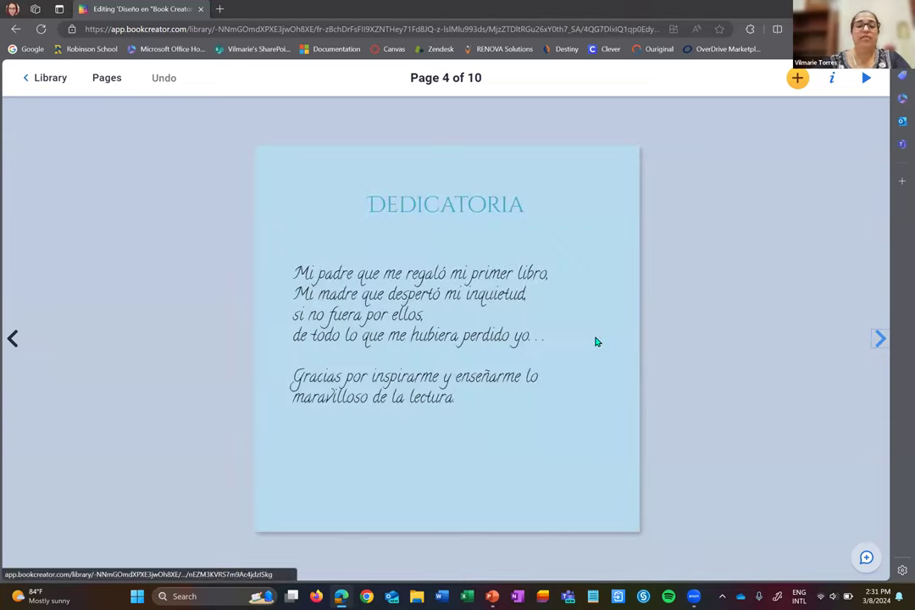
click(879, 340)
click(879, 340)
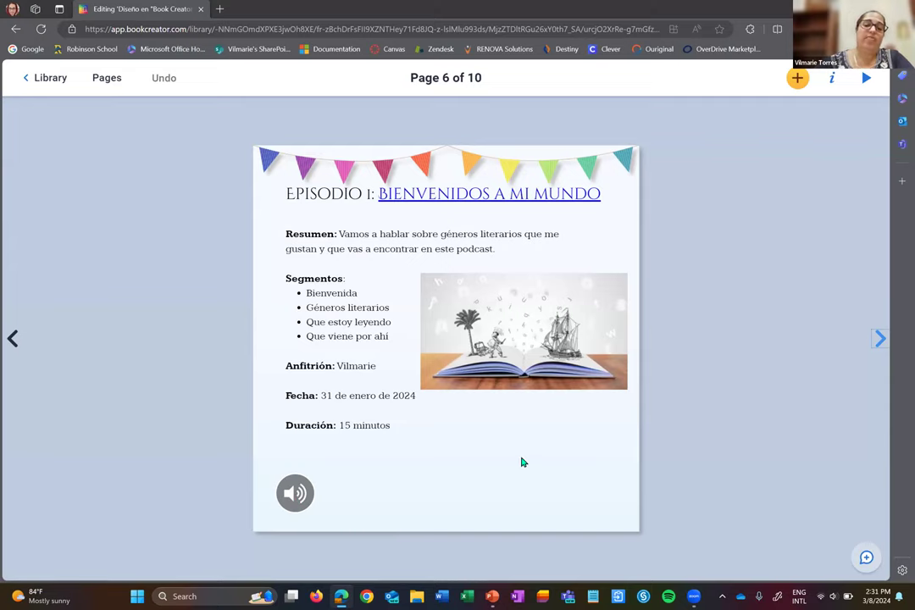
Leave the shared book and open the library named Library from the teacher dashboard.
click(41, 82)
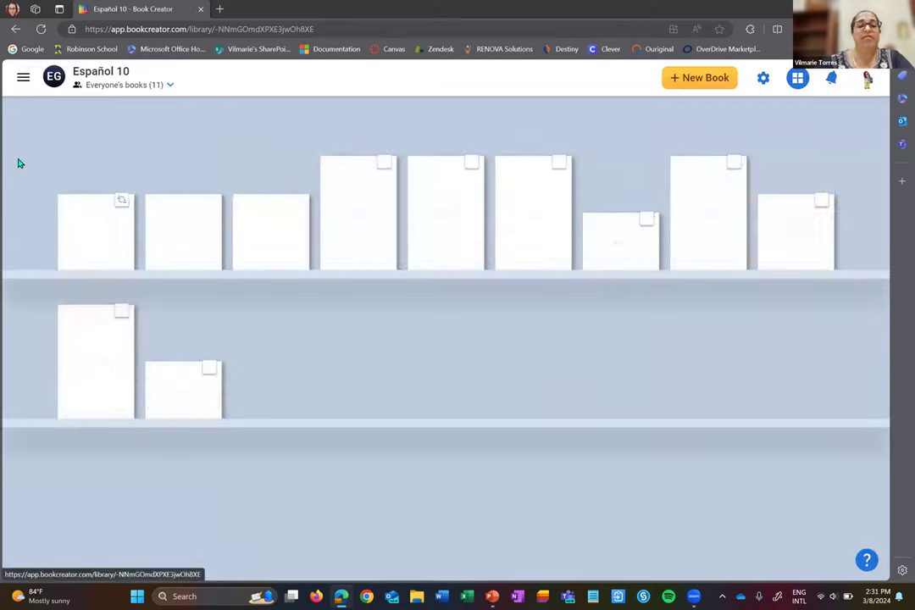
click(23, 82)
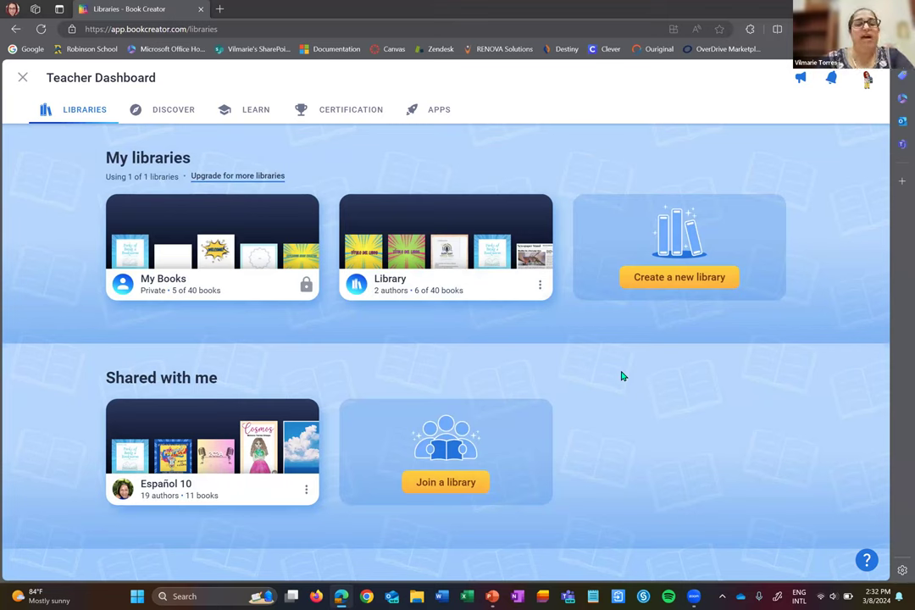
click(482, 293)
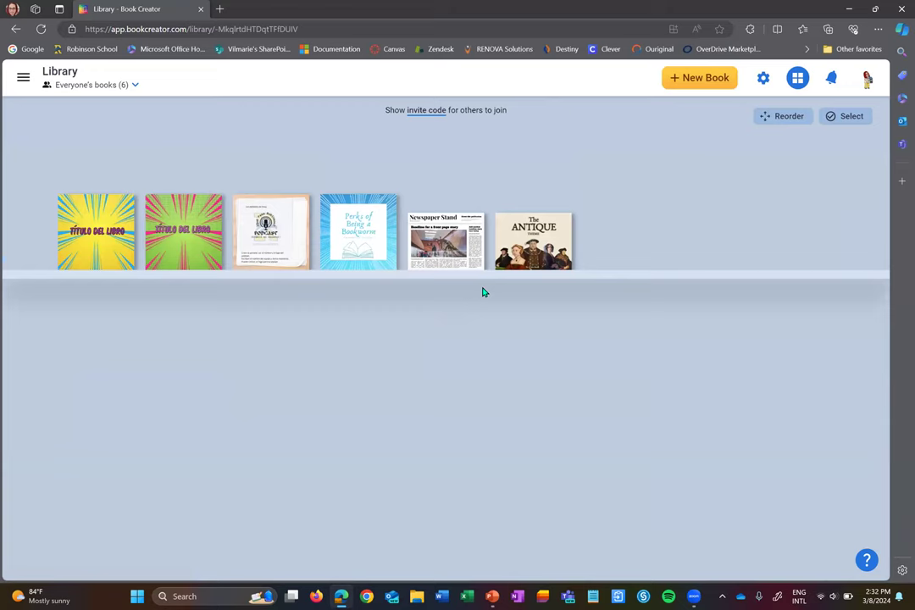
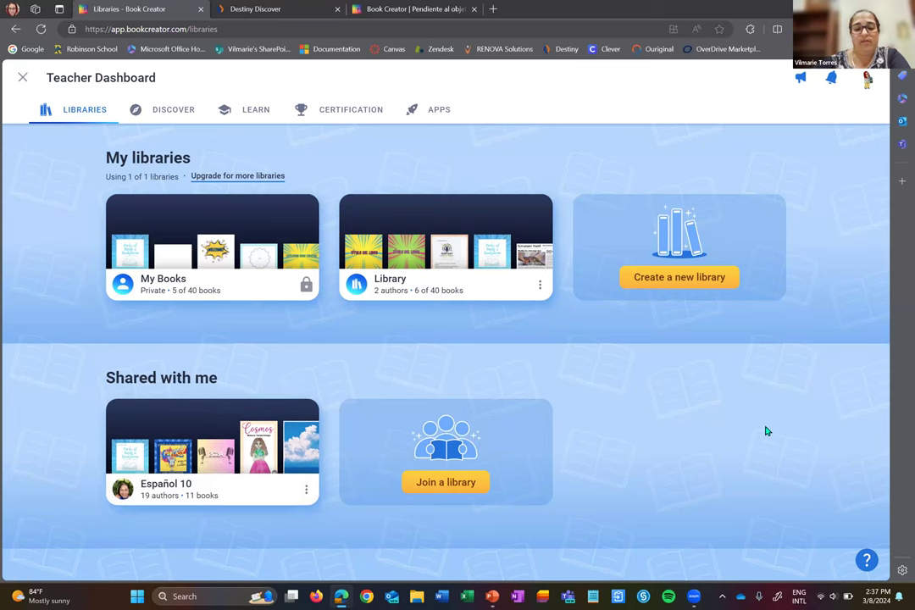
Delete the yellow TÍTULO DEL LIBRO book from the library named Library.
click(476, 292)
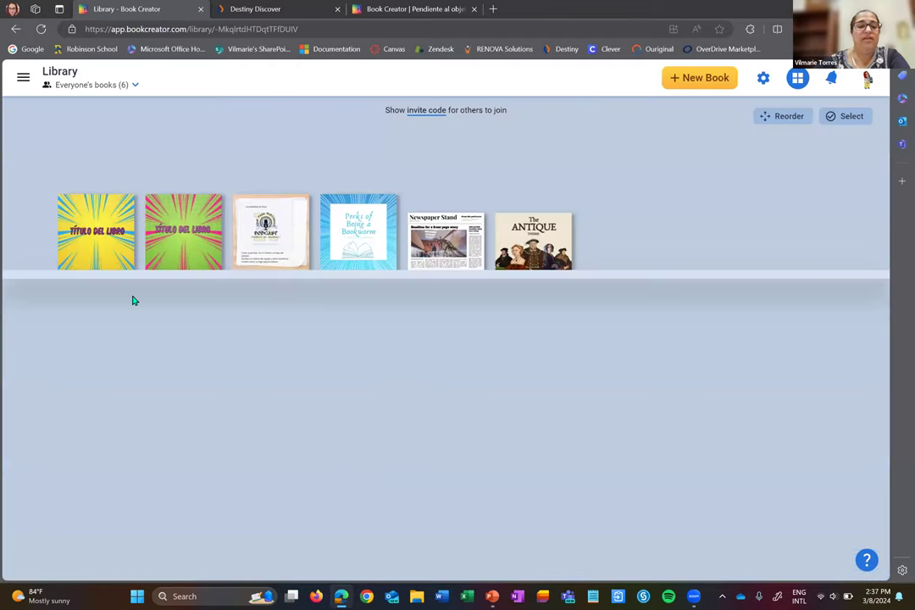
click(125, 258)
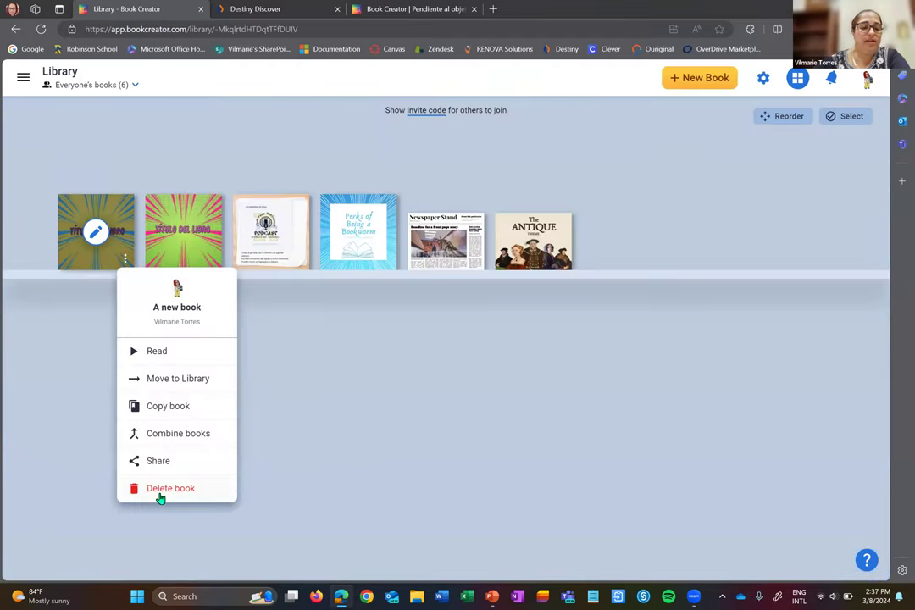
click(161, 496)
click(517, 359)
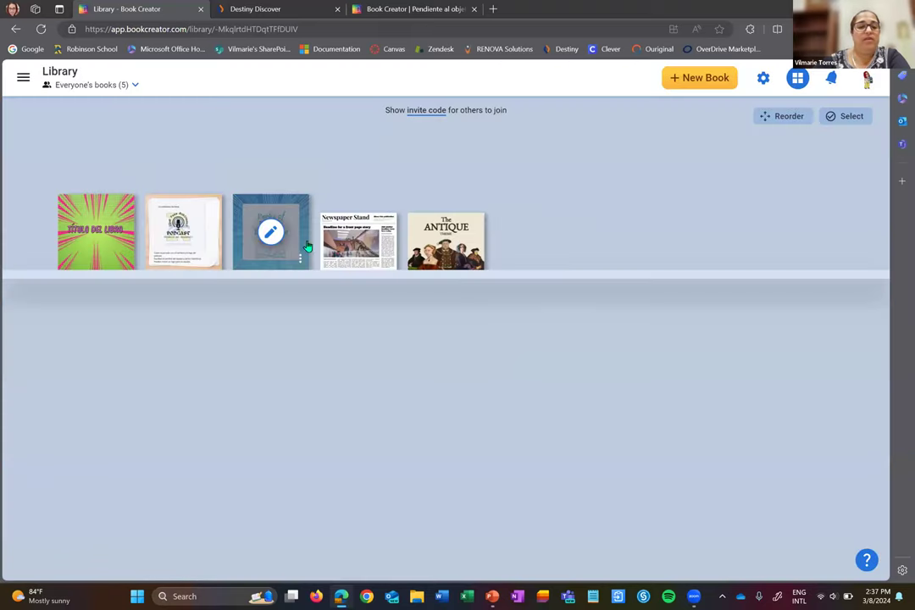
click(125, 257)
key(Escape)
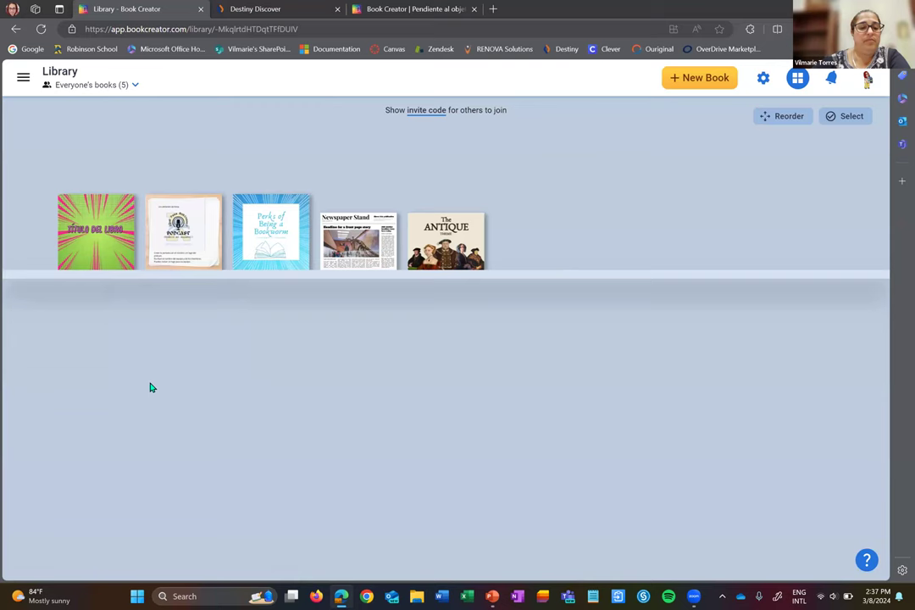
Browse the Discover section's Higher Ed examples and open the book Música china for reading.
click(24, 77)
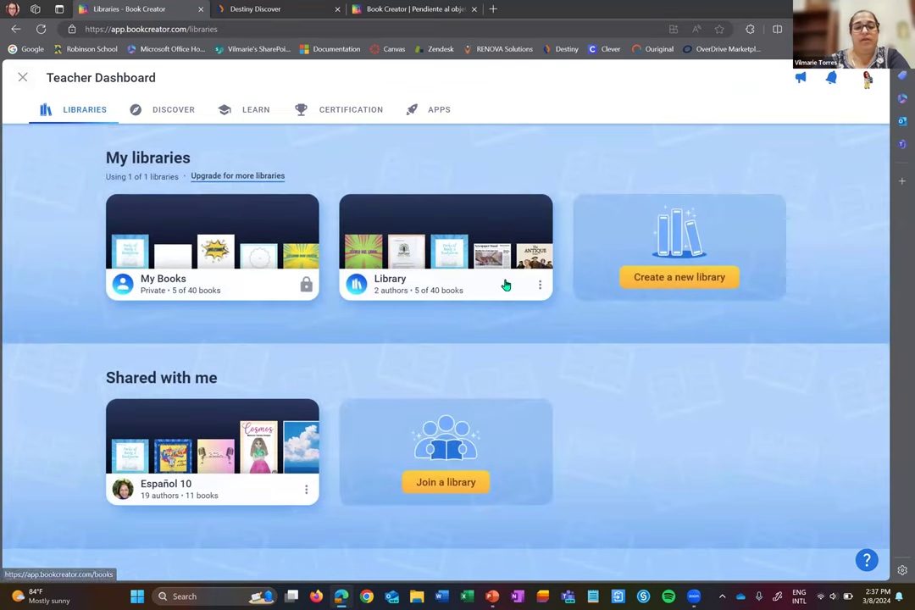
click(164, 117)
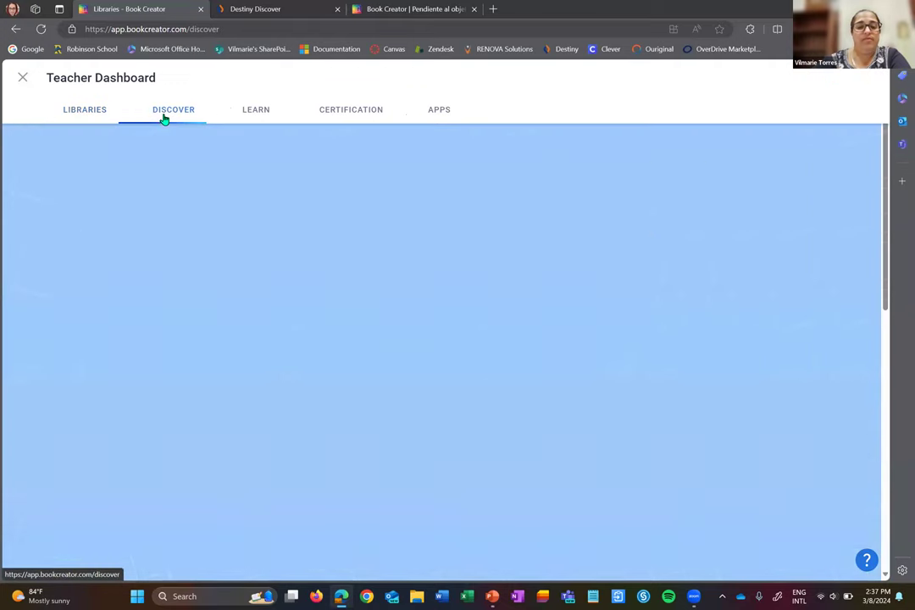
scroll(179, 431, down, 3)
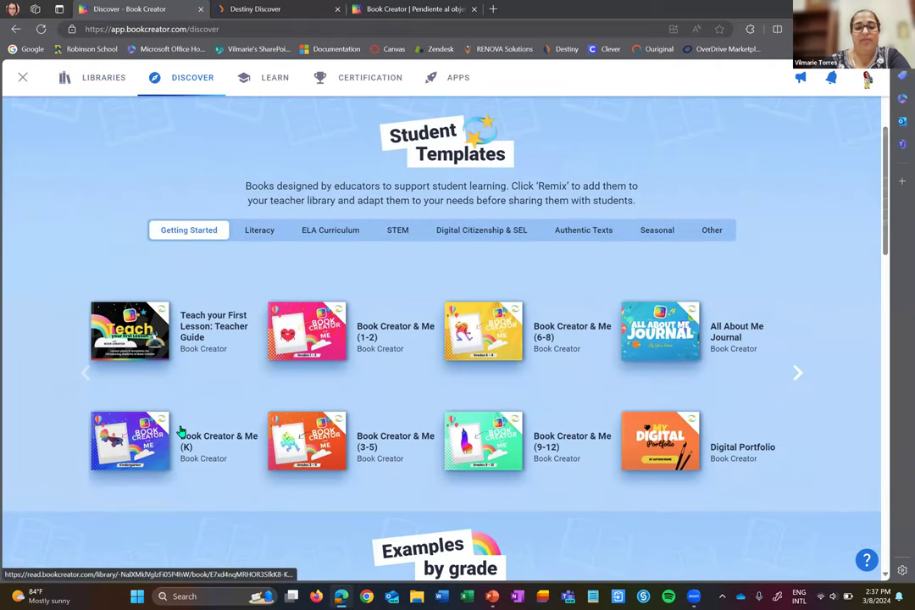
scroll(179, 432, down, 4)
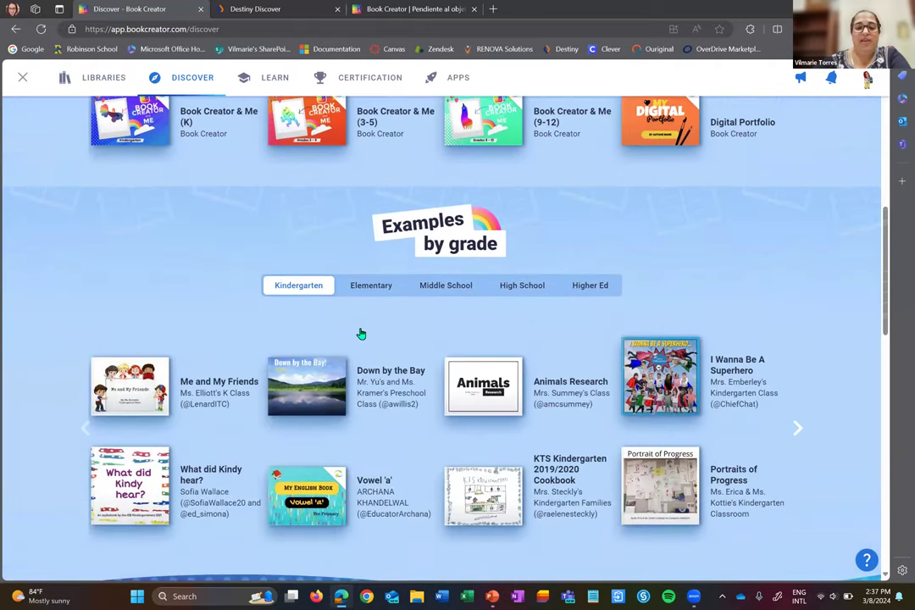
click(590, 285)
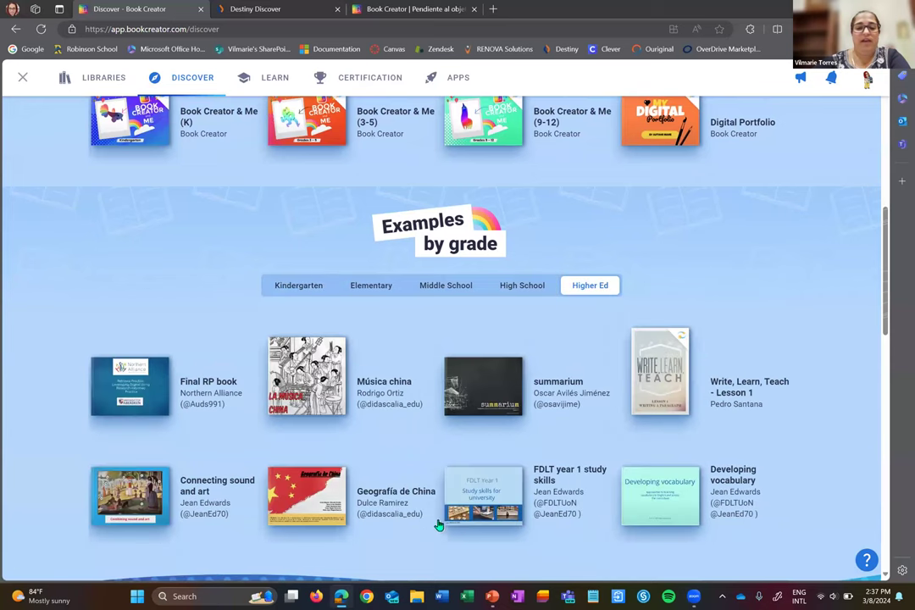
scroll(390, 407, down, 1)
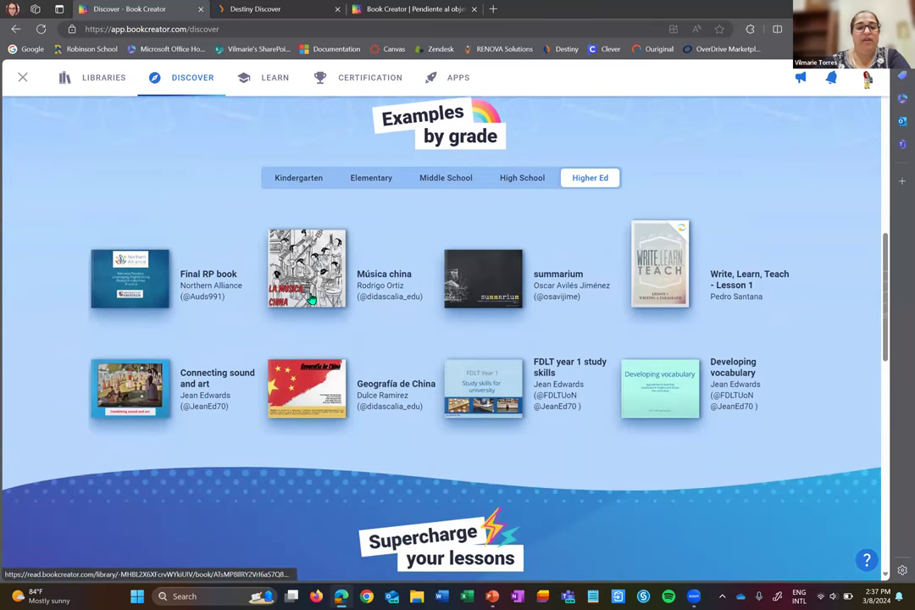
click(309, 296)
click(525, 450)
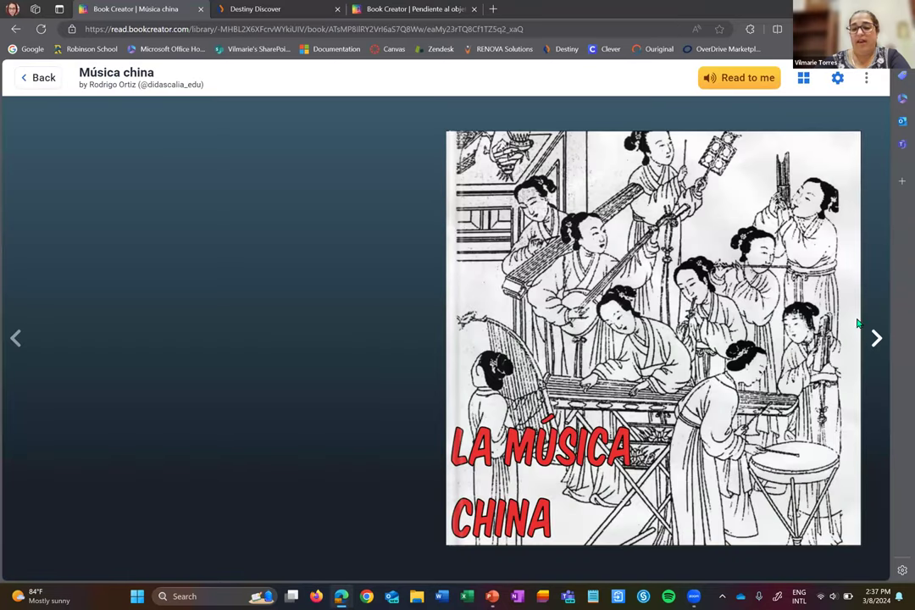
Page through Música china past the index, instruments and opera pages, and return to the Discover section.
click(877, 339)
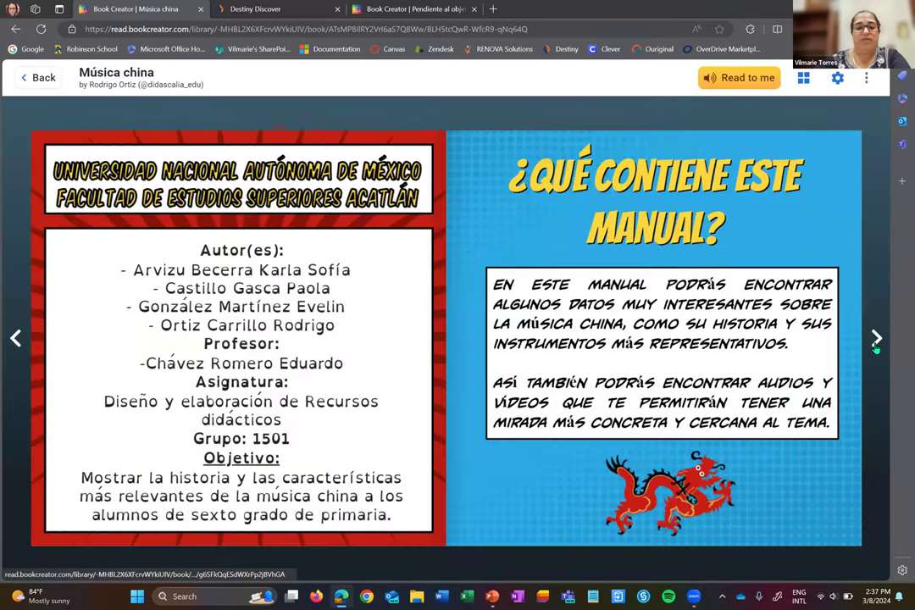
click(876, 340)
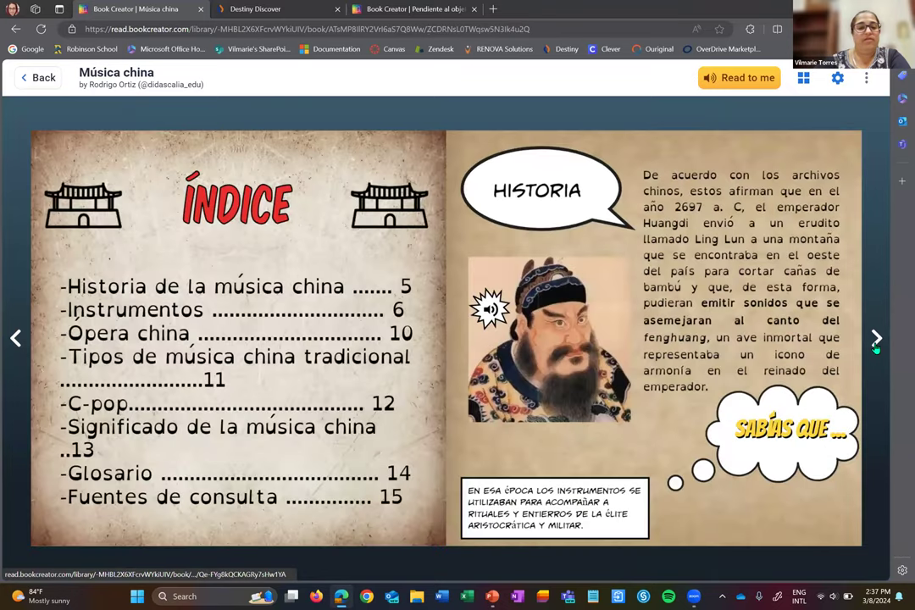
click(876, 340)
click(876, 341)
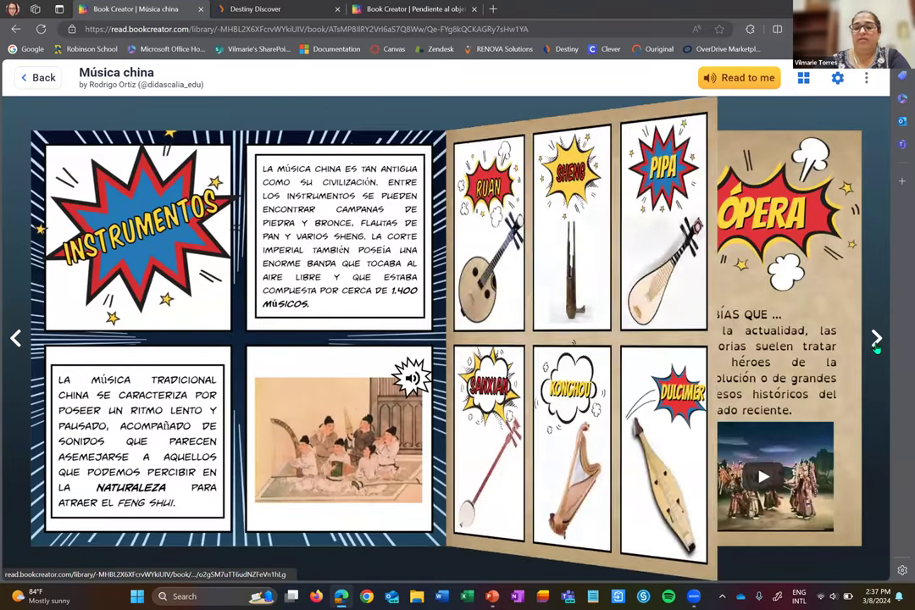
click(39, 78)
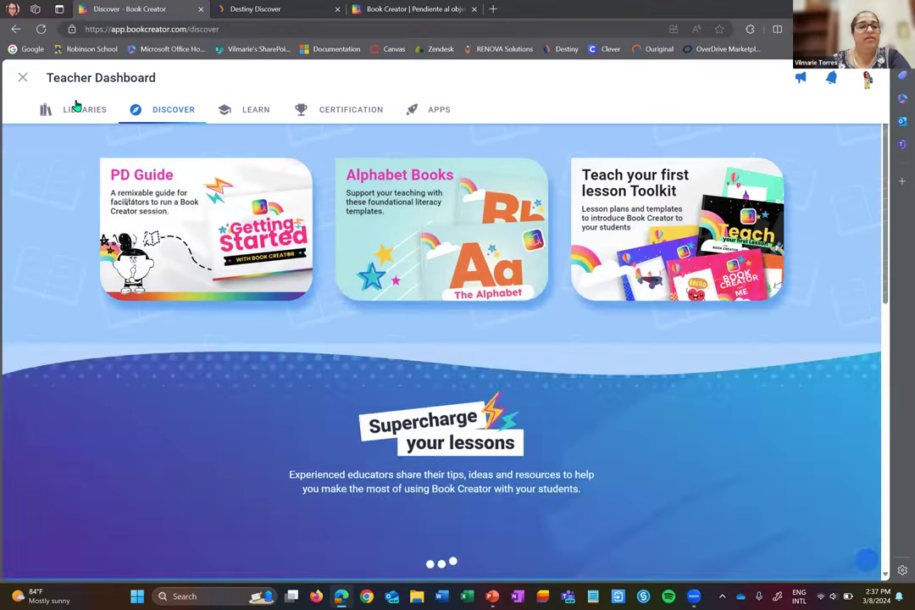
Show the High School examples and preview the details of Lincoln High School Library Back to School Community Poem, closing them again.
scroll(511, 444, down, 10)
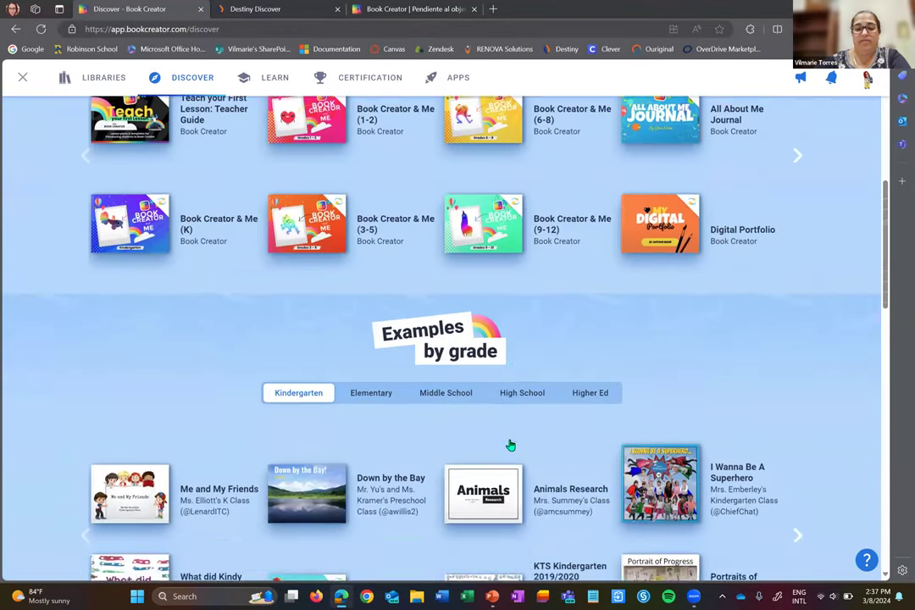
click(521, 150)
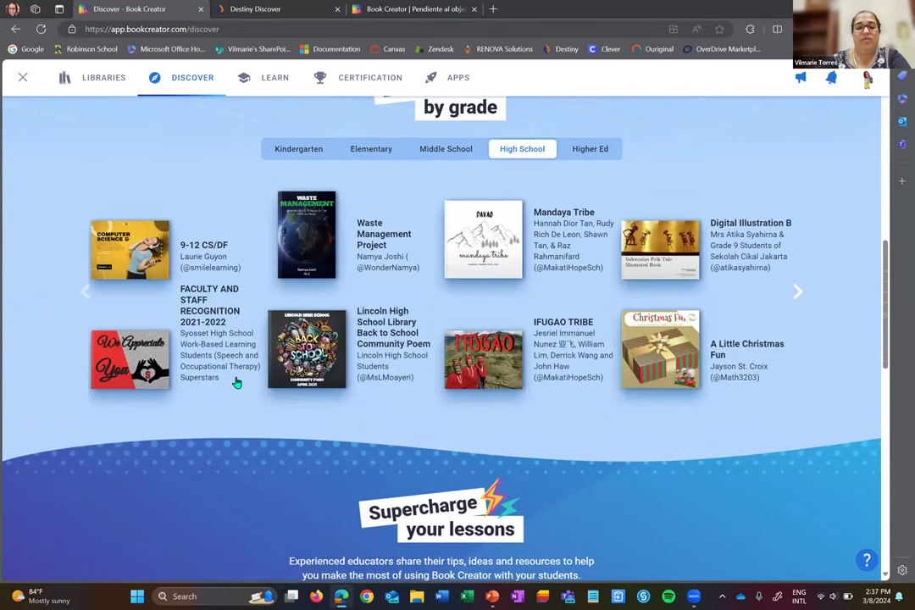
click(306, 349)
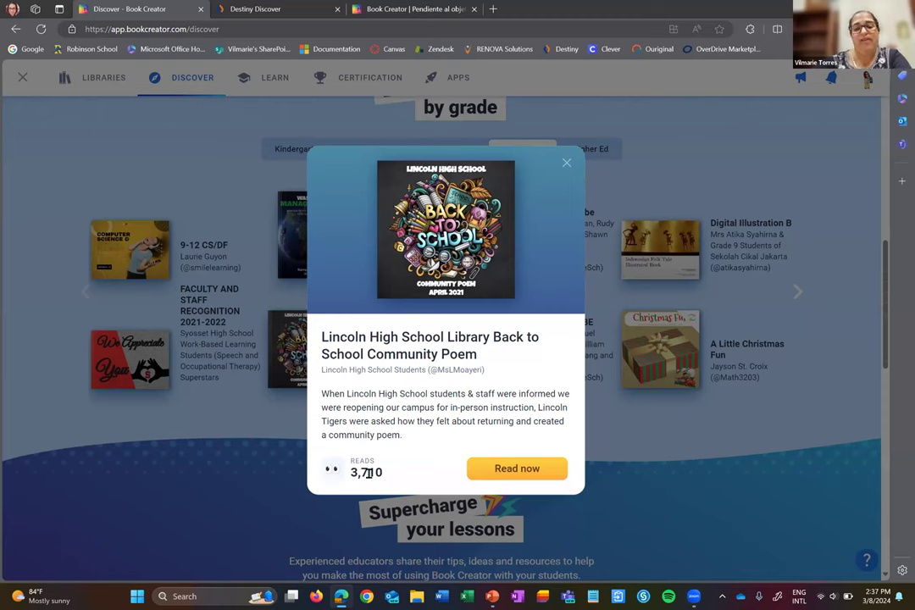
click(567, 163)
Browse the example books for Middle School, Elementary and Kindergarten in turn.
scroll(121, 347, up, 1)
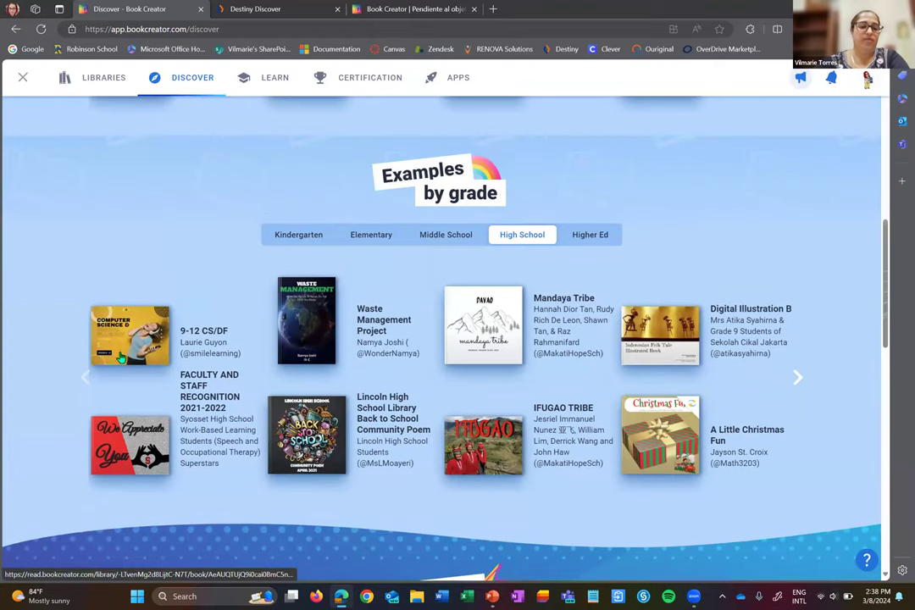
click(445, 238)
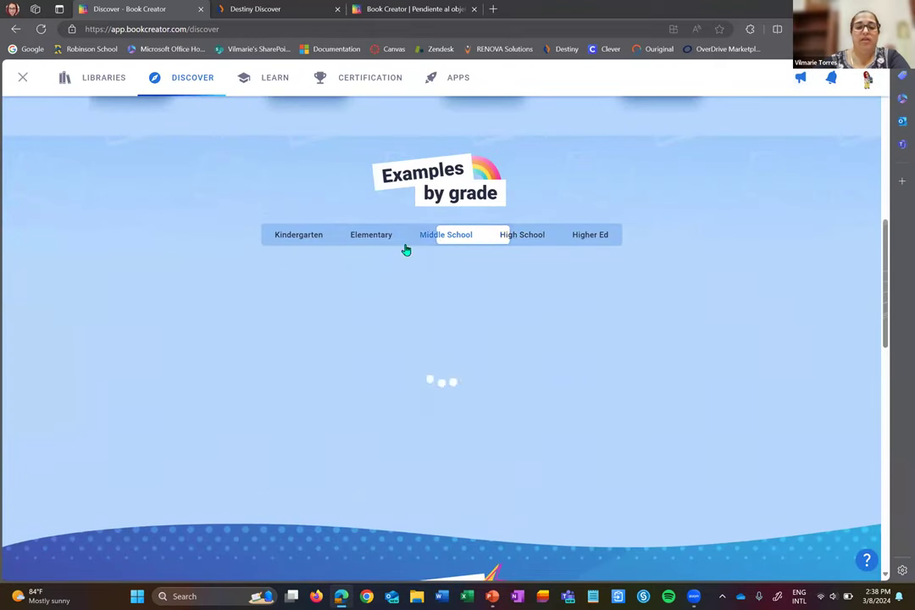
click(361, 237)
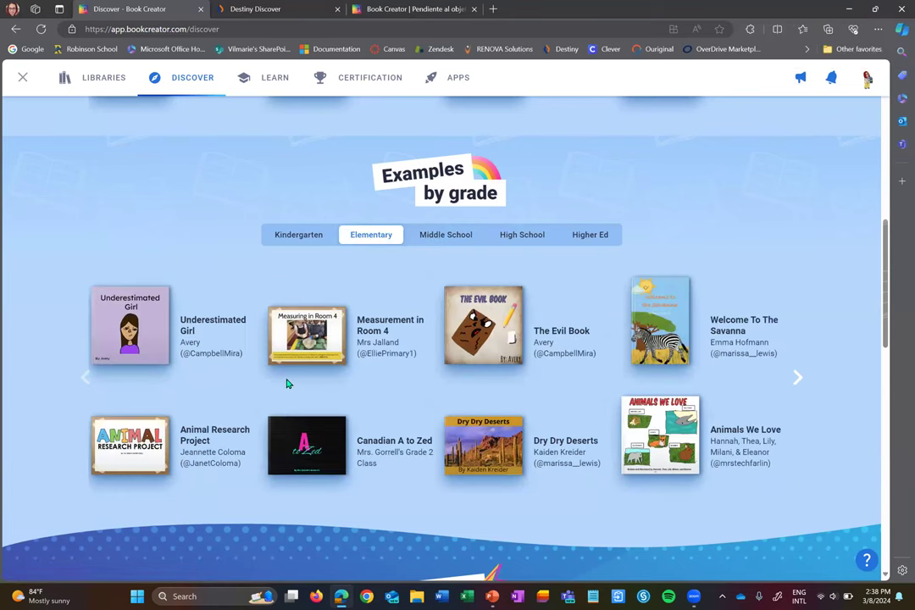
click(302, 240)
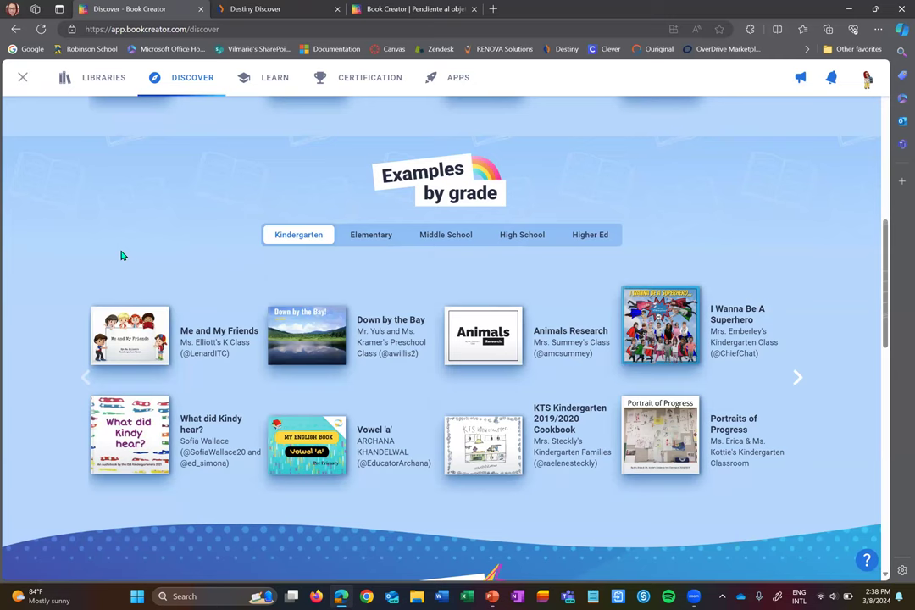
Open the Kindergarten example Me and My Friends at its cover and return to the Discover section.
scroll(123, 255, down, 2)
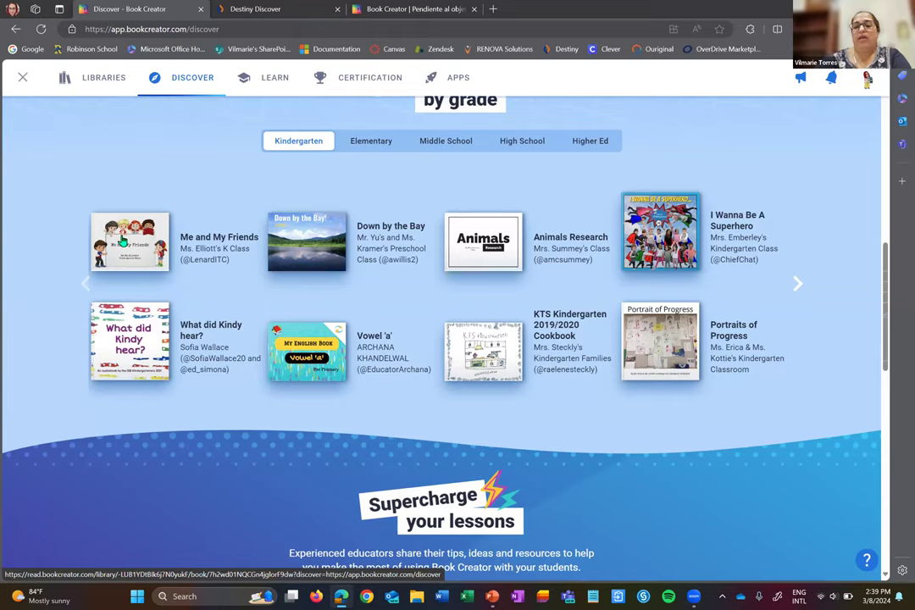
click(124, 241)
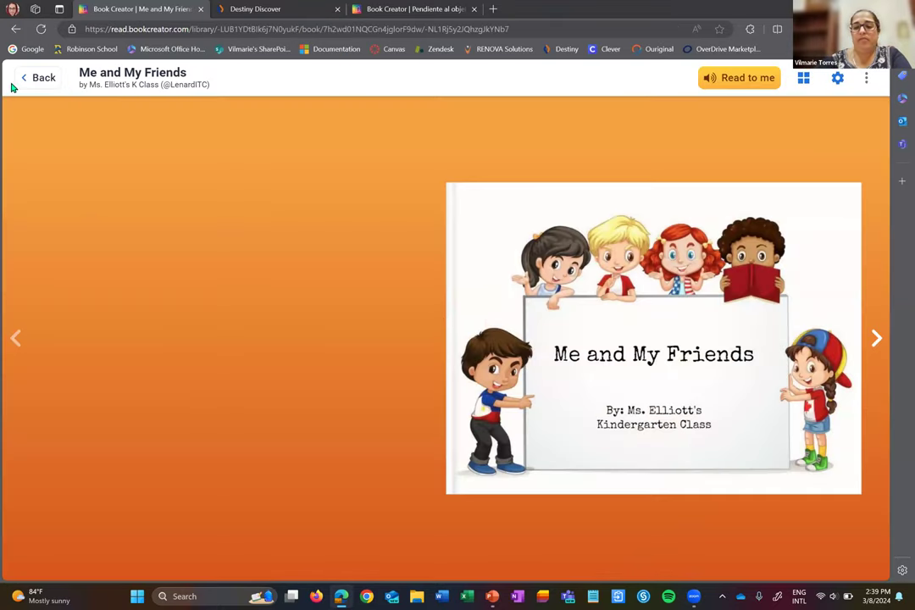
click(25, 77)
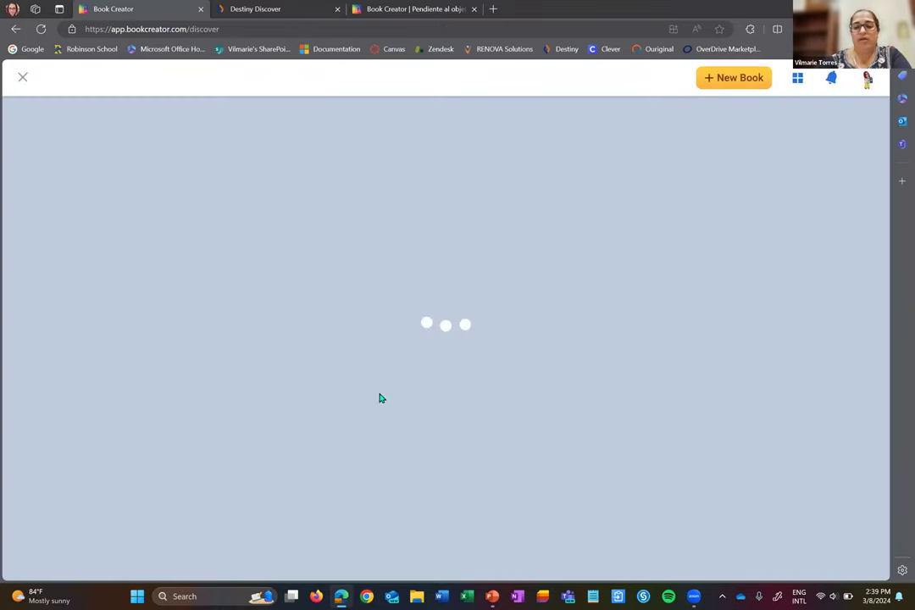
Preview the details of the Kindergarten example I Wanna Be A Superhero and close them.
scroll(685, 321, down, 5)
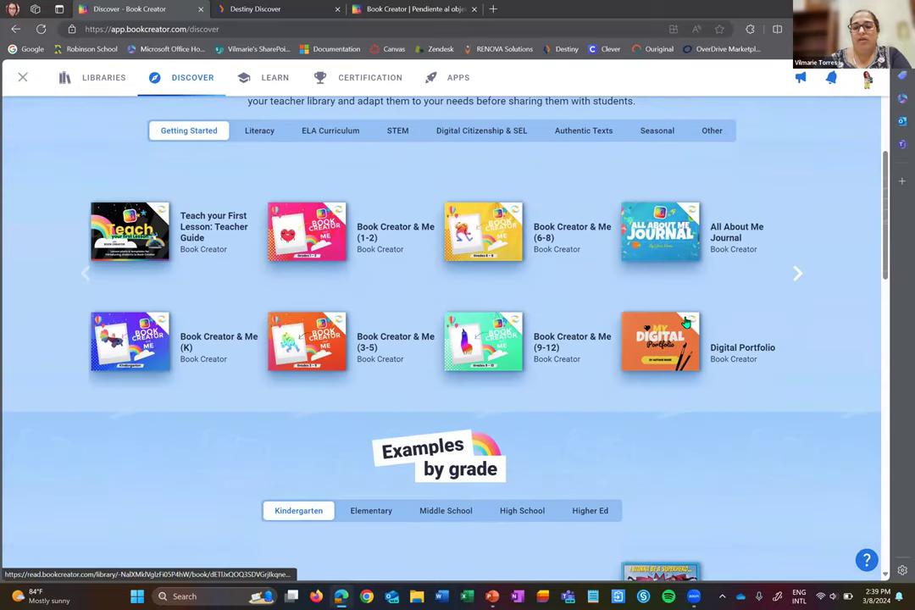
scroll(685, 320, down, 5)
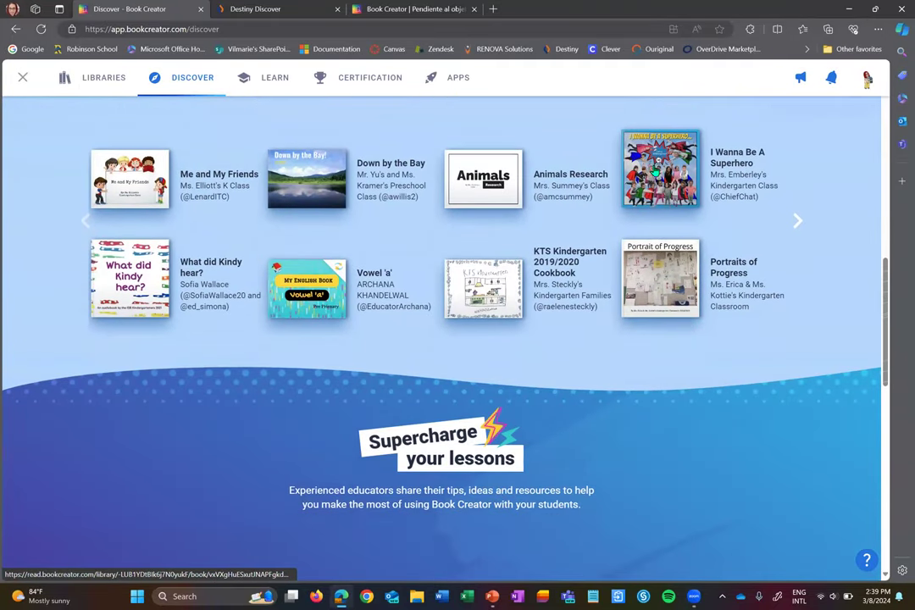
click(657, 173)
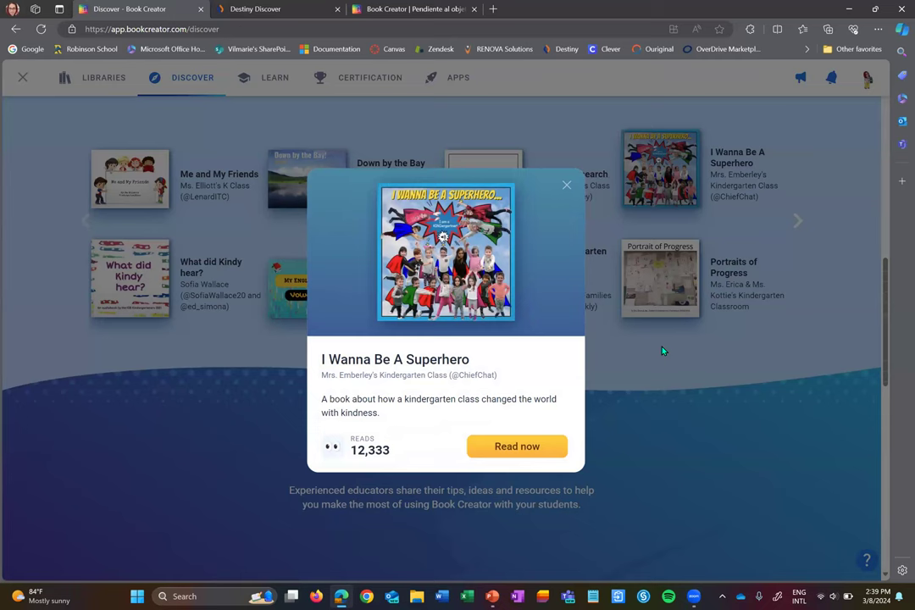
click(567, 185)
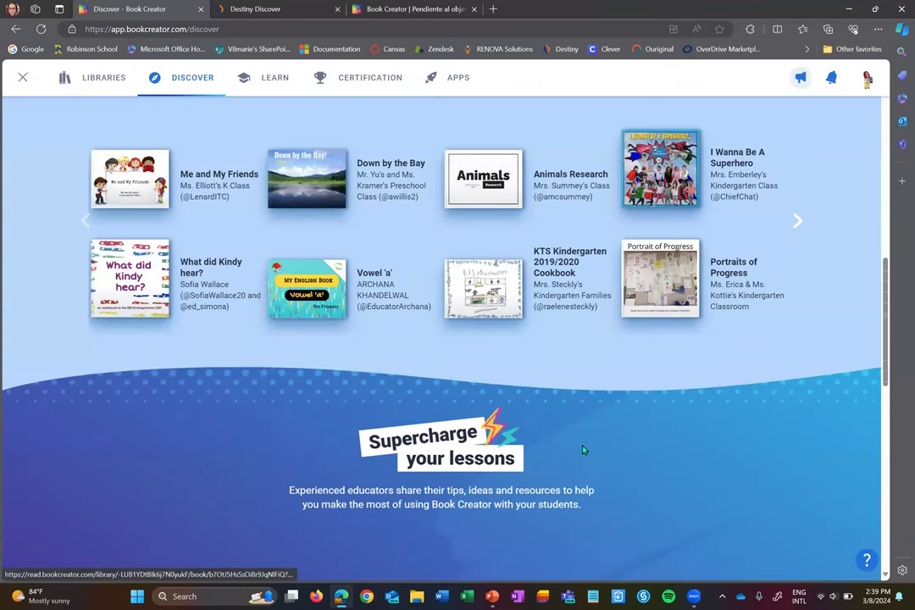
Leave the Discover section for the teacher libraries and open the Newspaper Stand book in the library named Library for editing.
scroll(583, 451, up, 6)
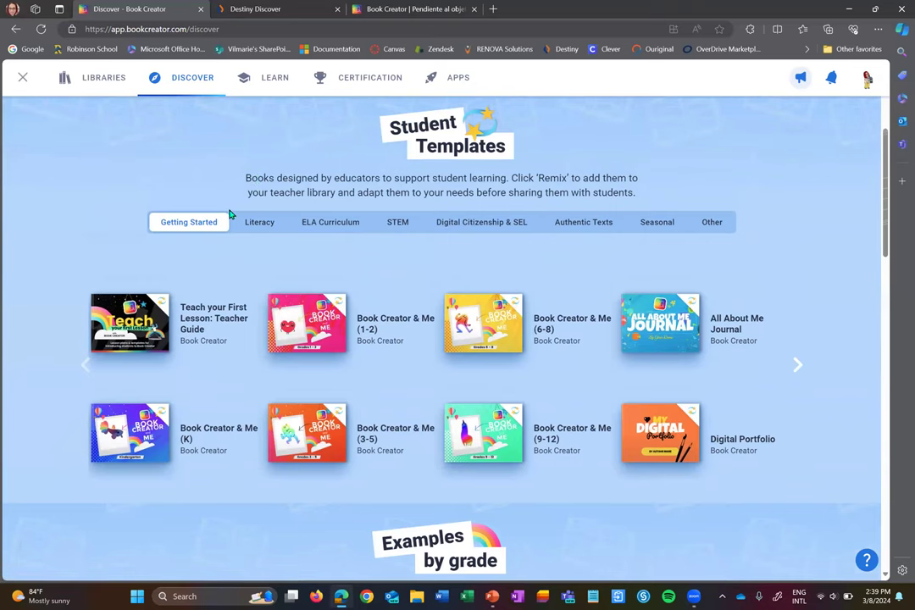
scroll(232, 207, down, 6)
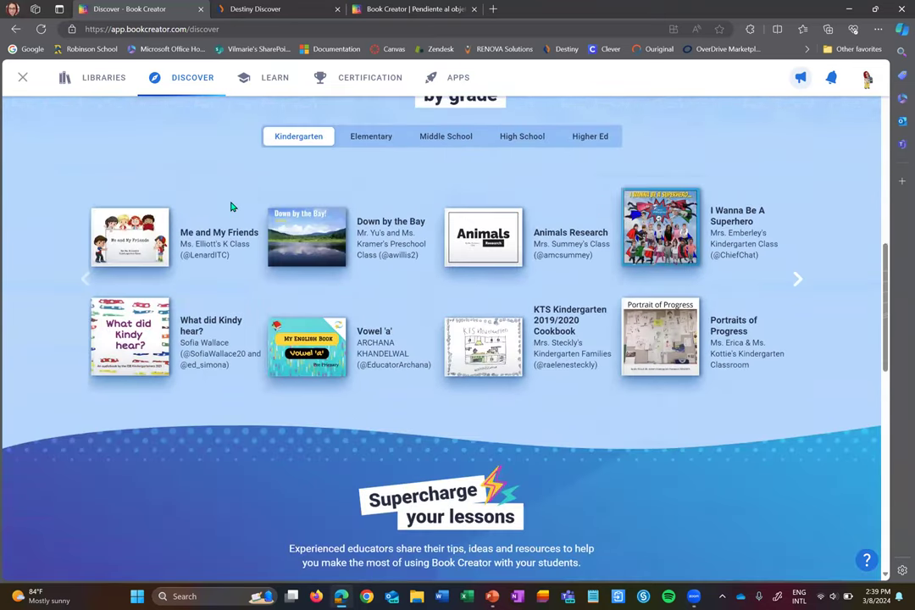
scroll(230, 204, up, 5)
click(98, 78)
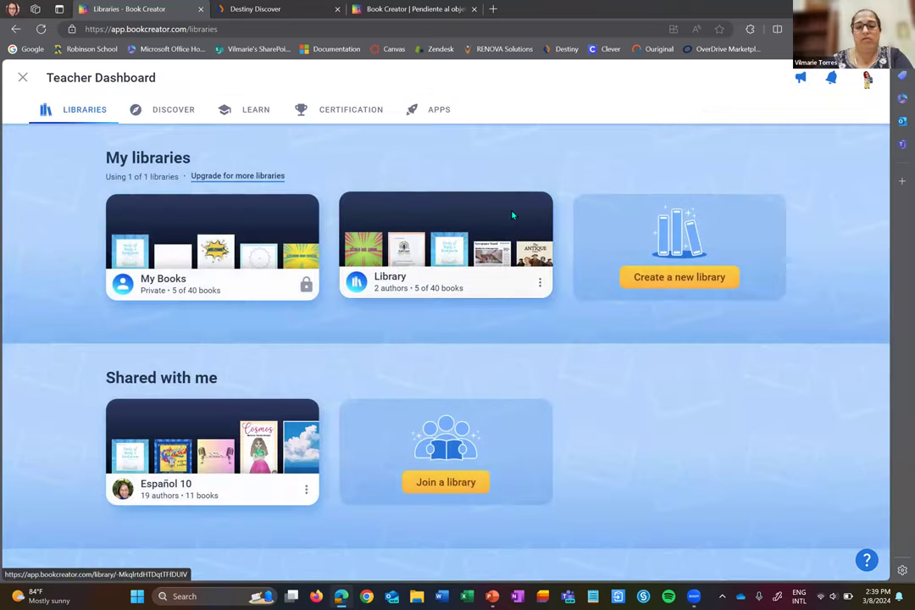
click(441, 211)
click(377, 265)
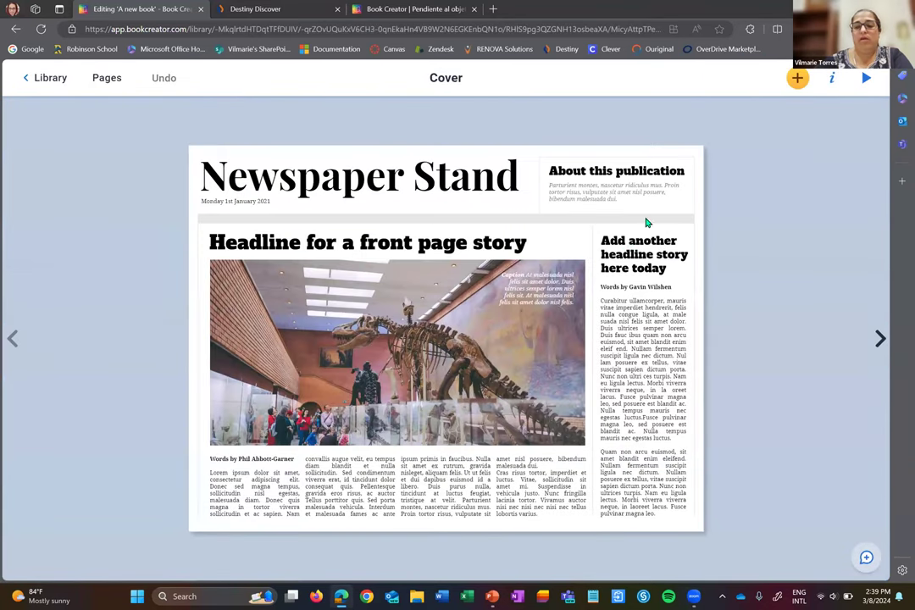
Examine the newspaper template's editable text blocks and photos from the cover through page 3.
click(644, 269)
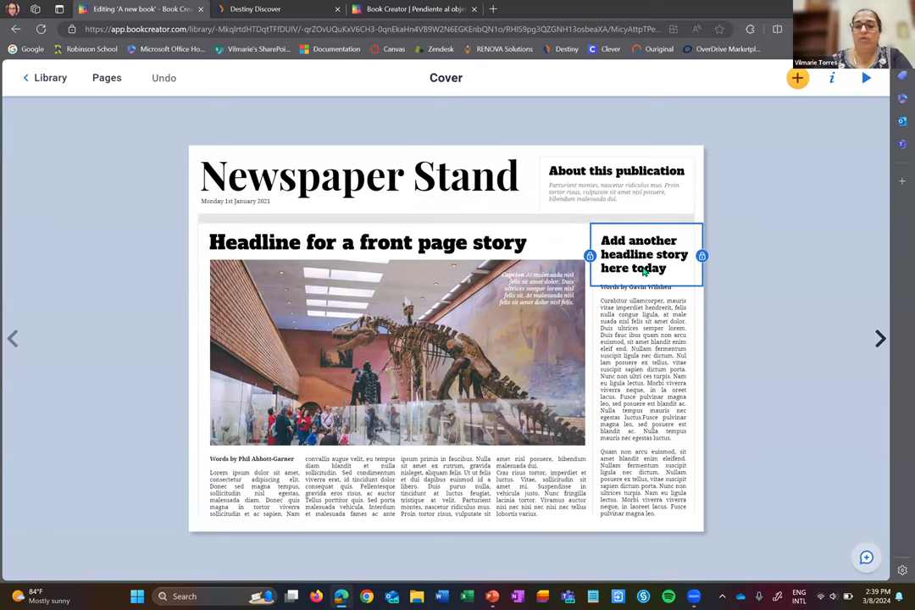
click(644, 333)
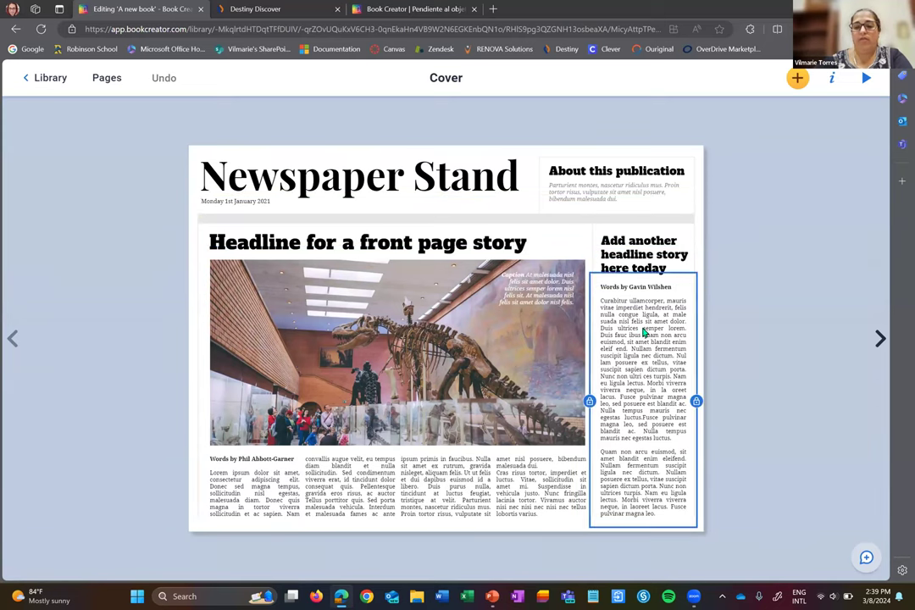
click(880, 339)
click(525, 325)
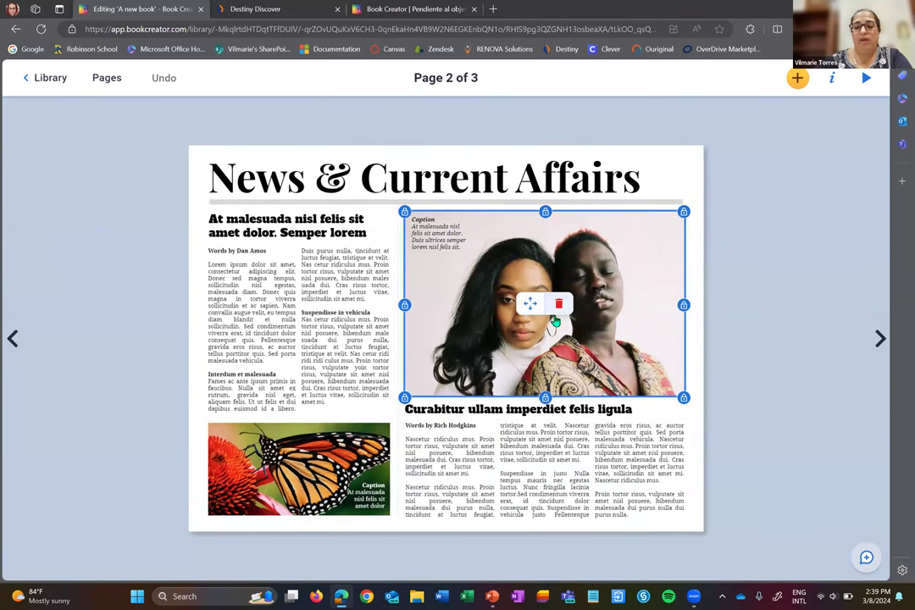
click(880, 339)
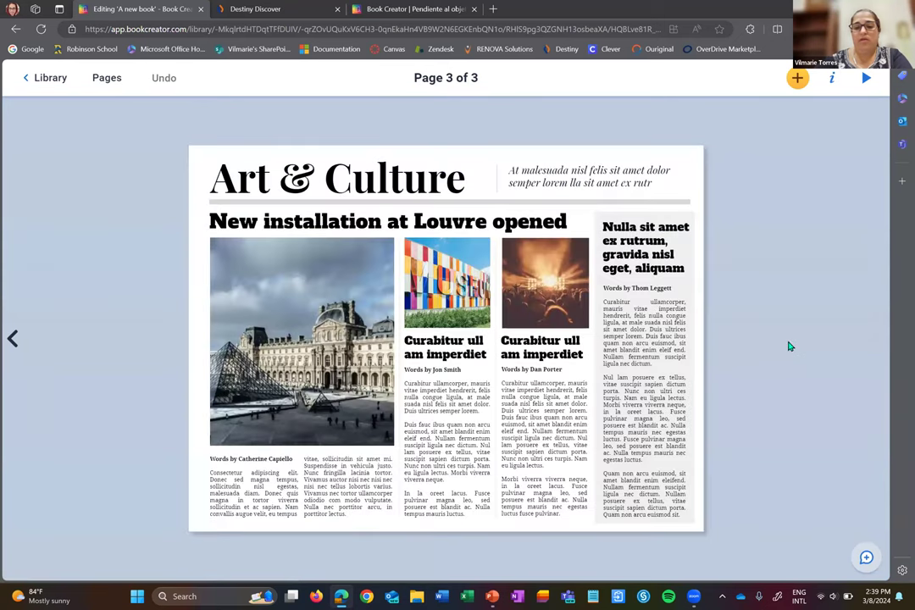
Add a Layout 5 page after page 3 and delete the beach photo from its picture panel.
click(874, 339)
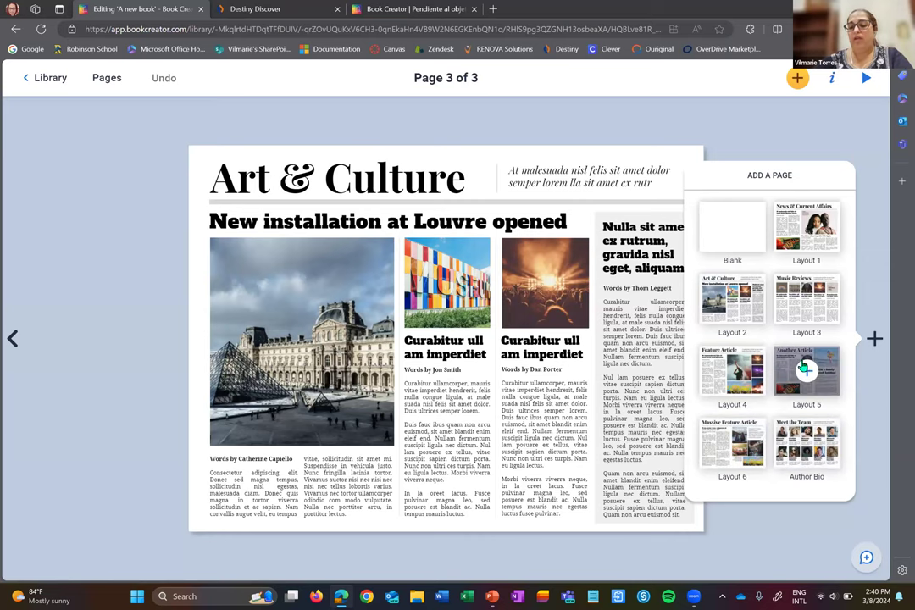
click(807, 372)
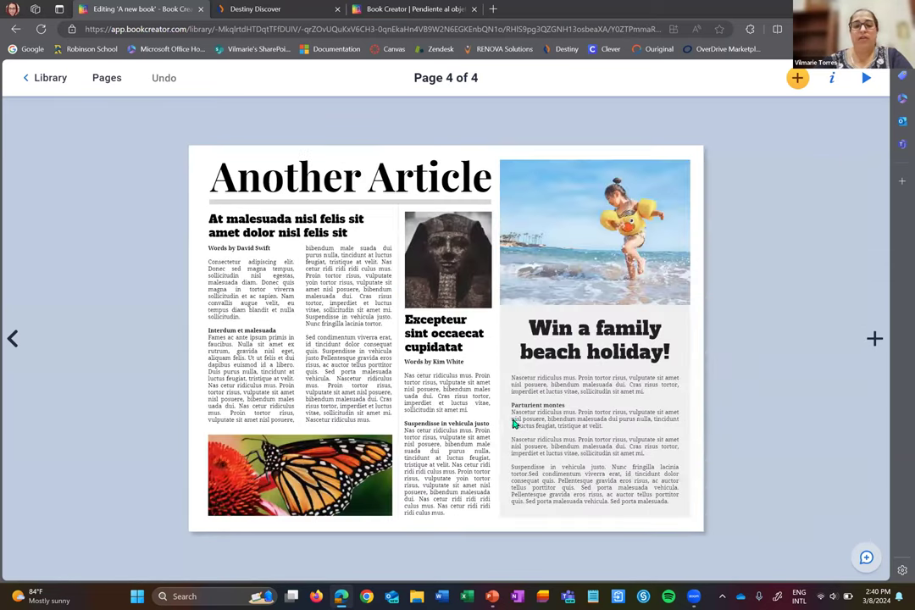
click(597, 233)
key(Delete)
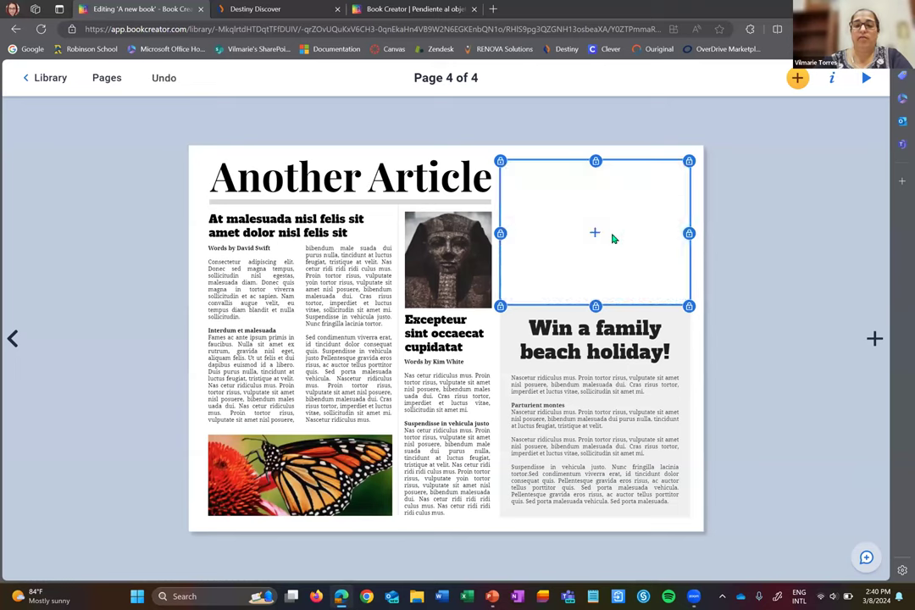
Check the empty panel's image sources, open the Canva app for page 4 and apply the Linear Diagram template to the blank design.
click(595, 235)
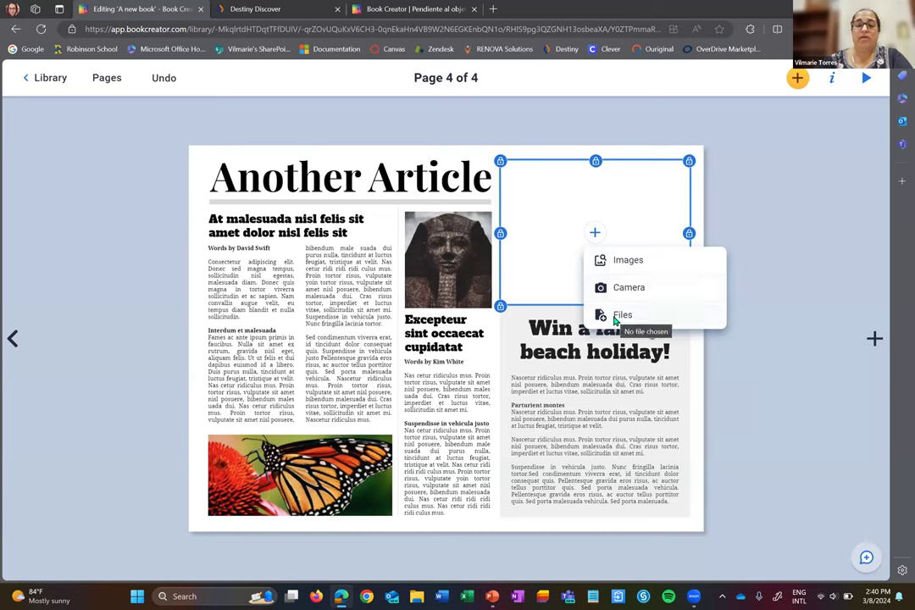
click(798, 78)
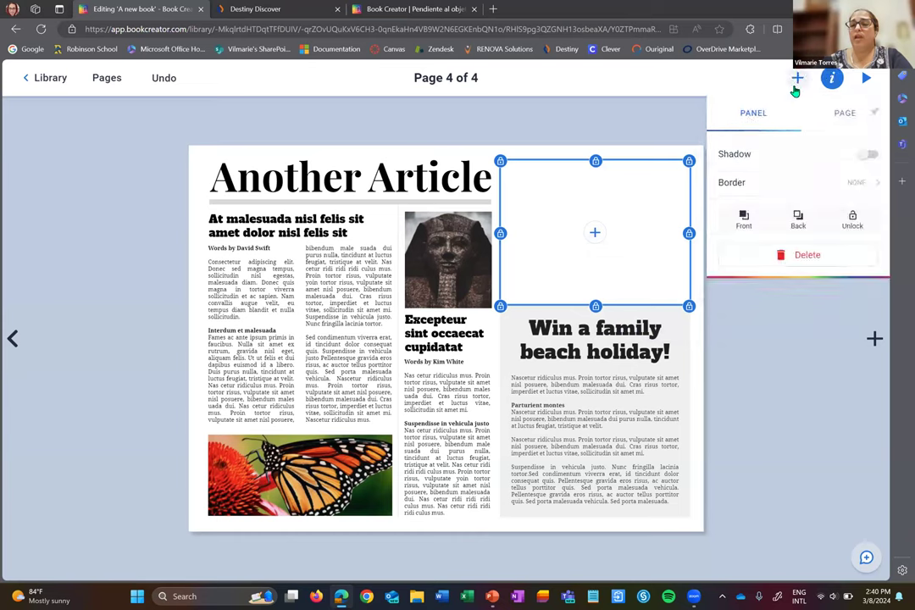
click(797, 77)
click(850, 112)
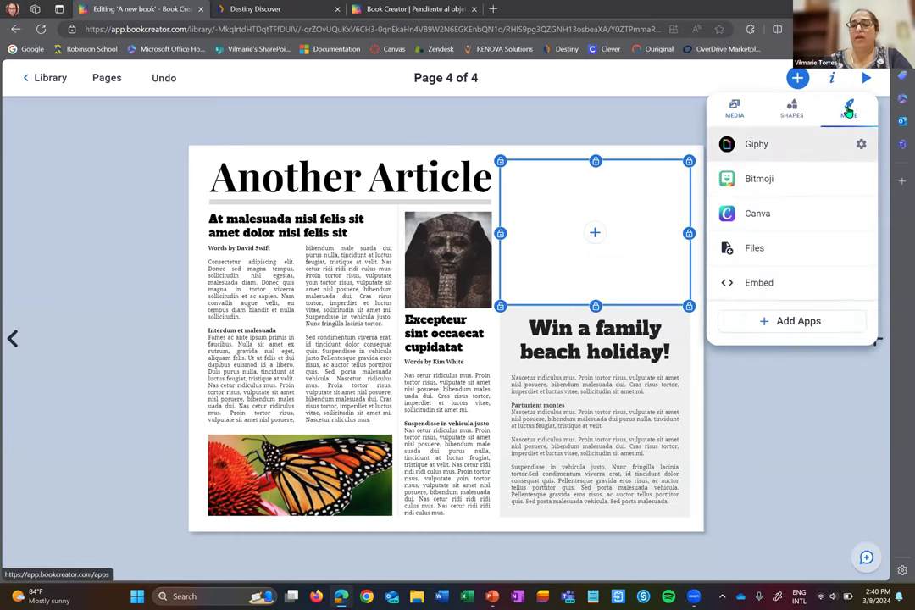
click(756, 214)
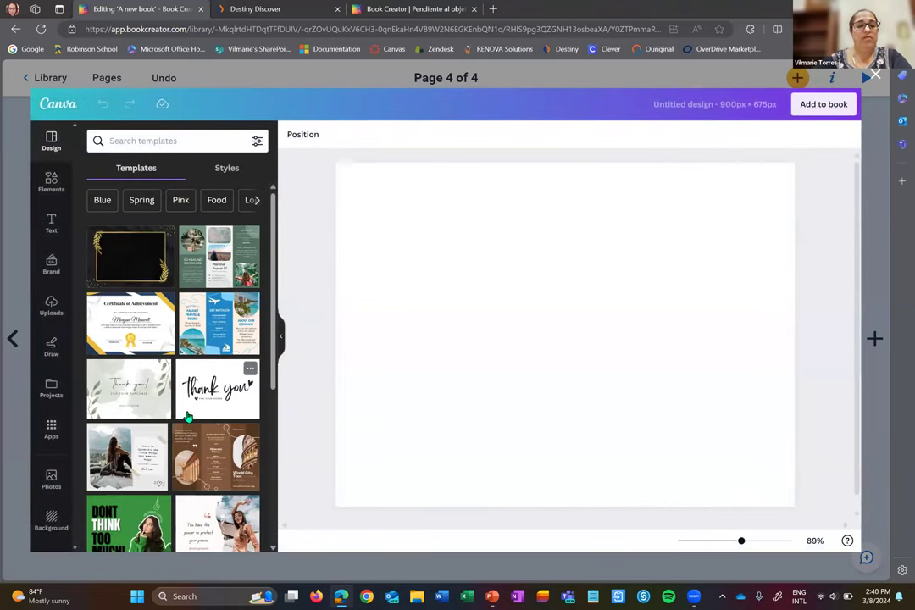
scroll(199, 439, down, 3)
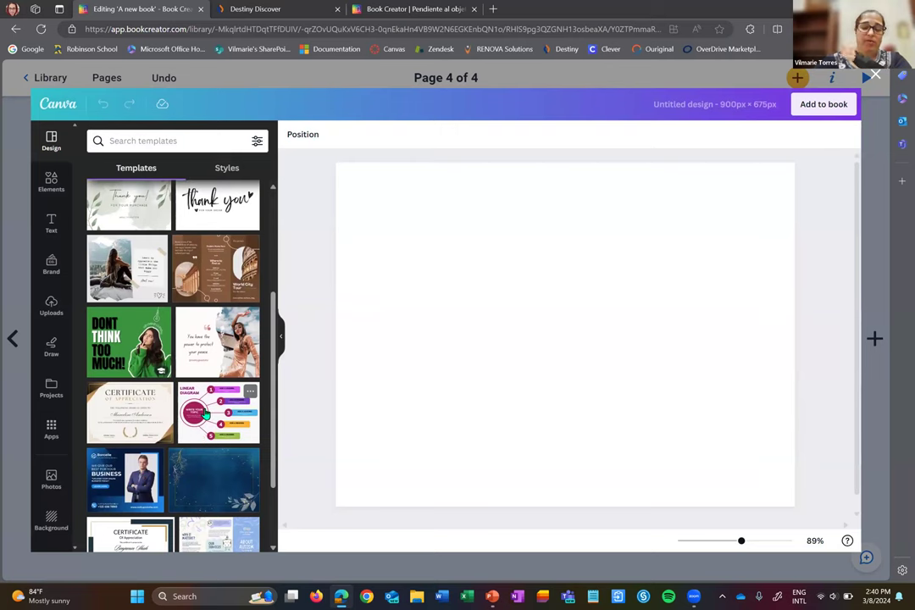
click(205, 413)
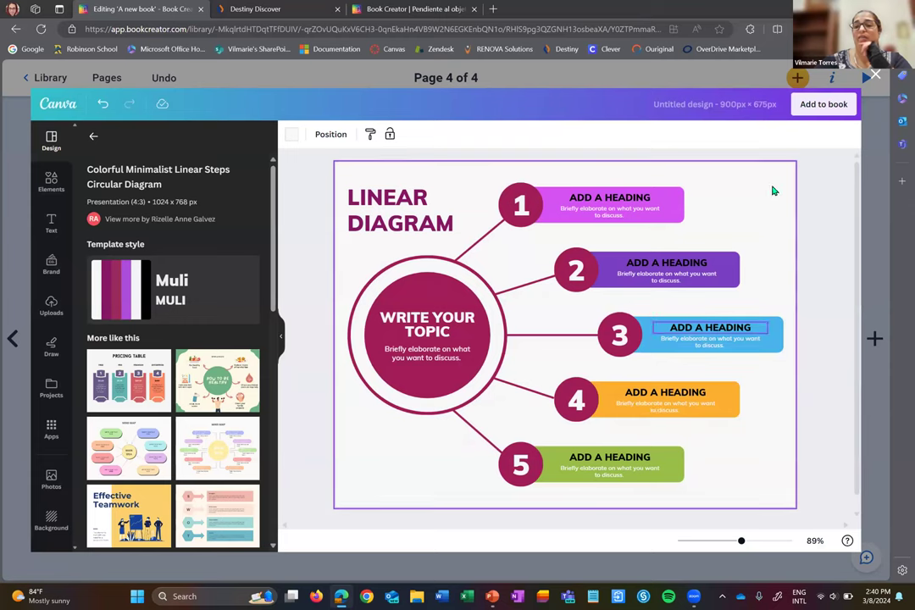
Add the Linear Diagram design to the book, then shrink and position it inside the empty picture panel on page 4.
click(824, 105)
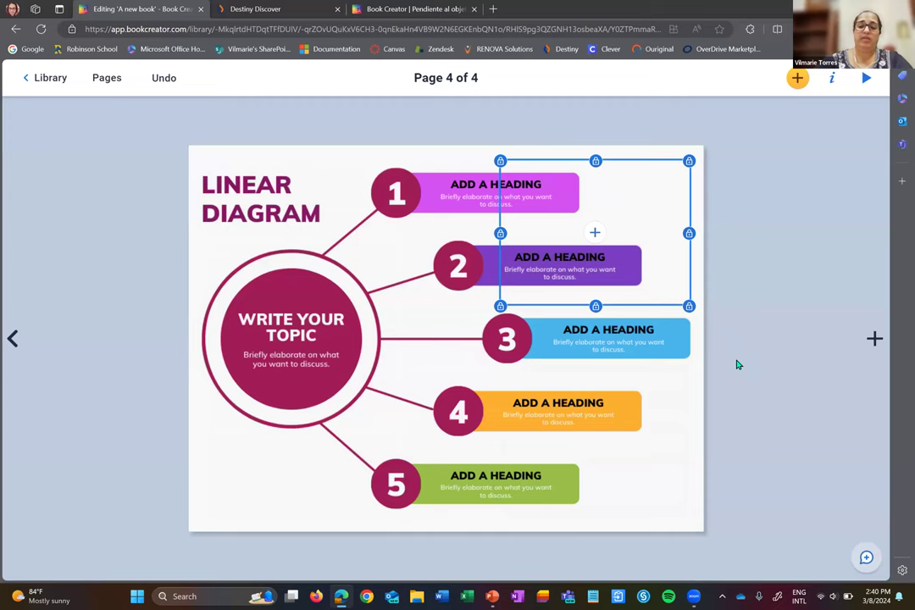
click(697, 386)
mouse_move(702, 146)
mouse_down()
mouse_move(383, 421)
mouse_move(633, 362)
mouse_move(650, 222)
mouse_up()
drag(694, 315, 677, 302)
drag(629, 241, 640, 244)
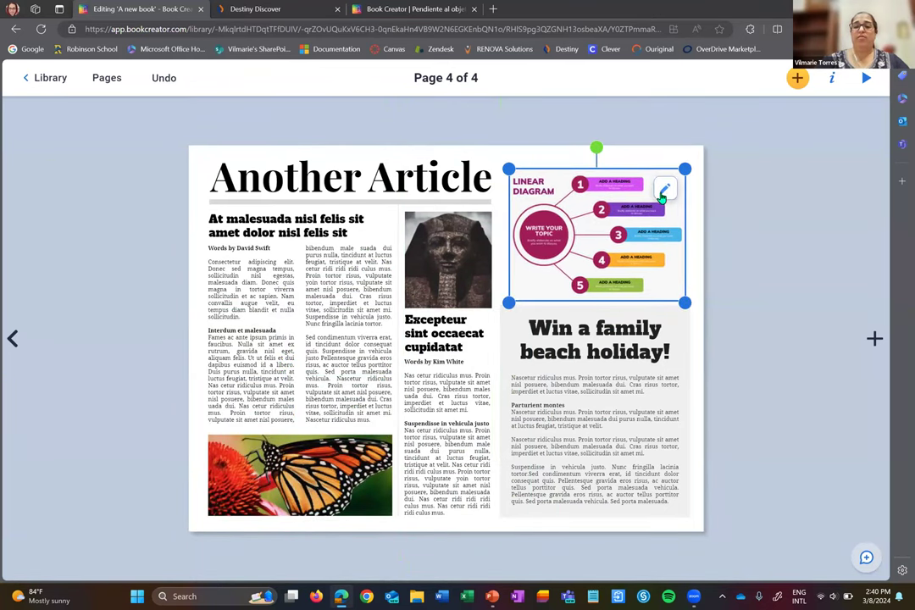
Reopen the placed Linear Diagram design in Canva, save it back to page 4 and deselect it.
click(663, 188)
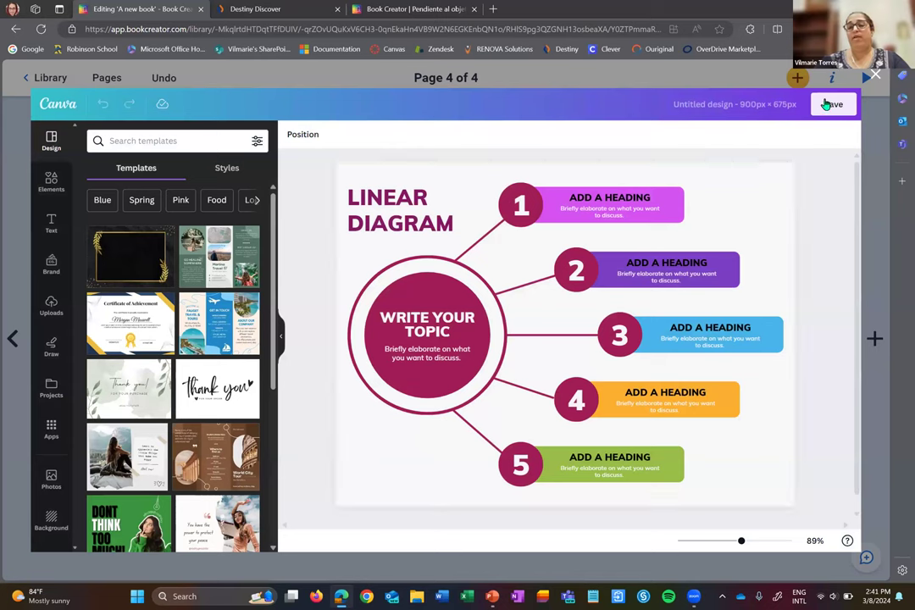
click(830, 104)
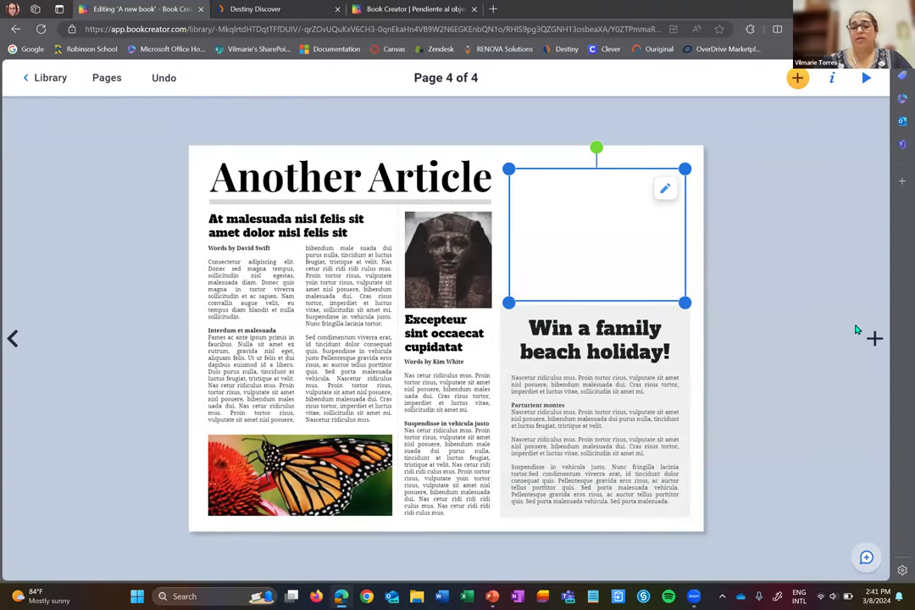
click(578, 440)
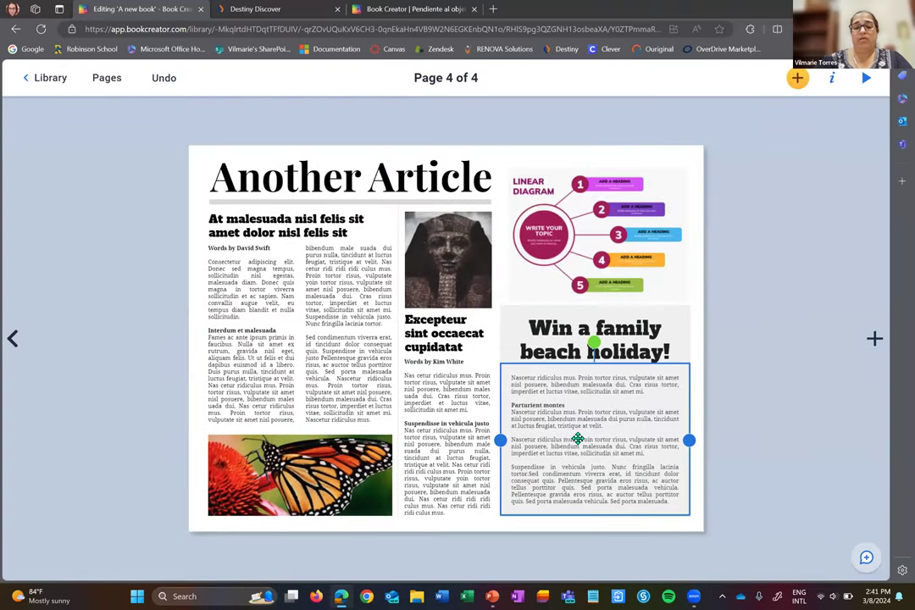
Open the apps catalogue from page 4 and enable Graphic Organizers without selecting any student library.
click(799, 79)
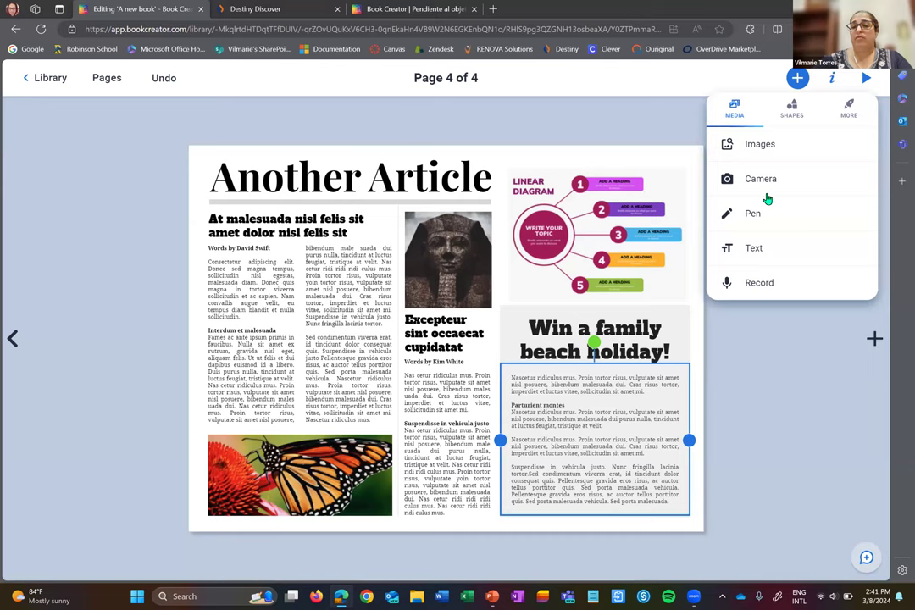
click(848, 110)
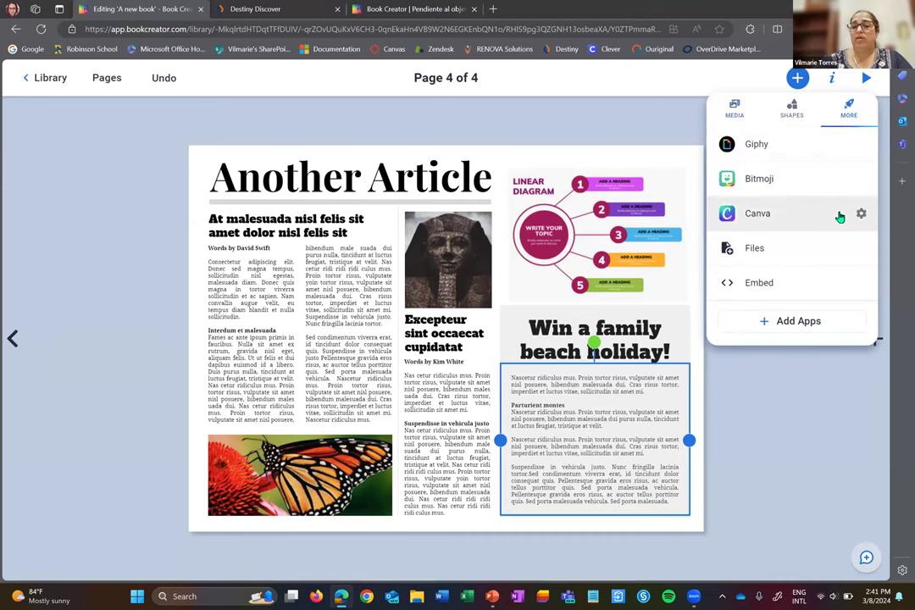
click(802, 323)
scroll(784, 437, down, 3)
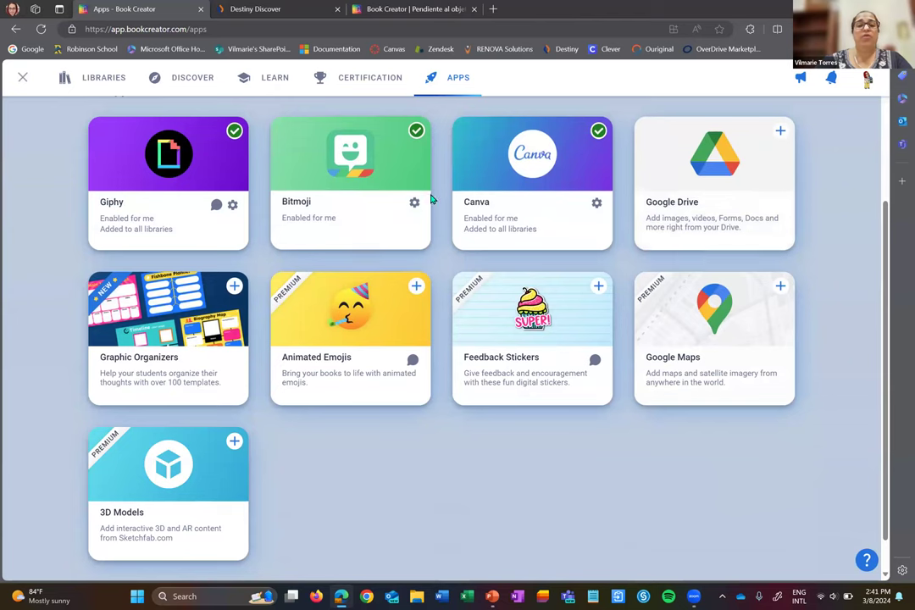
click(191, 352)
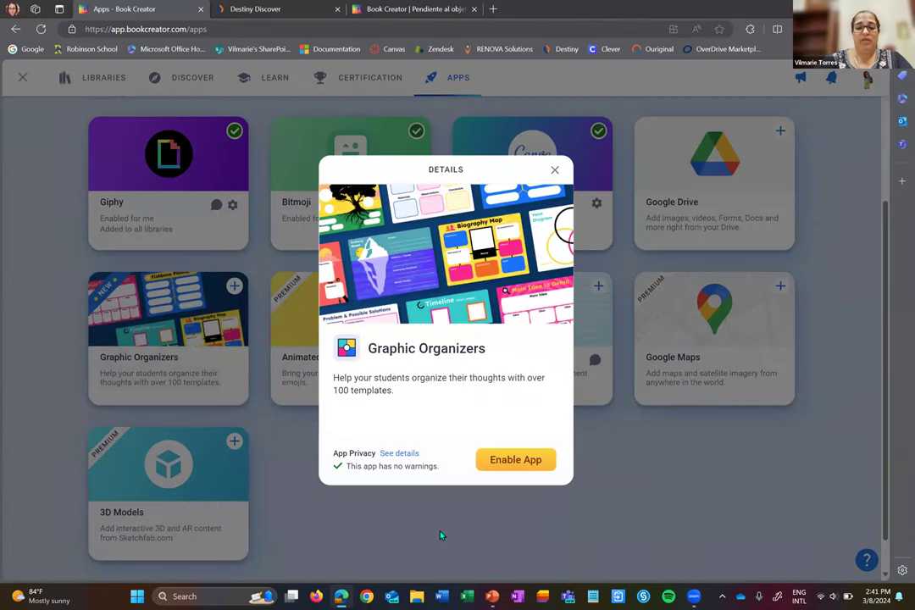
click(513, 462)
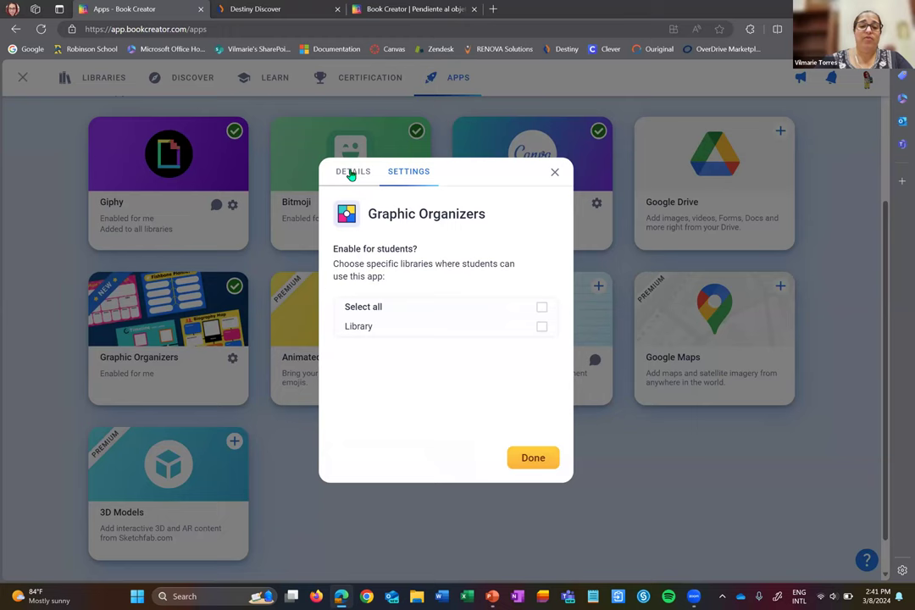
click(554, 172)
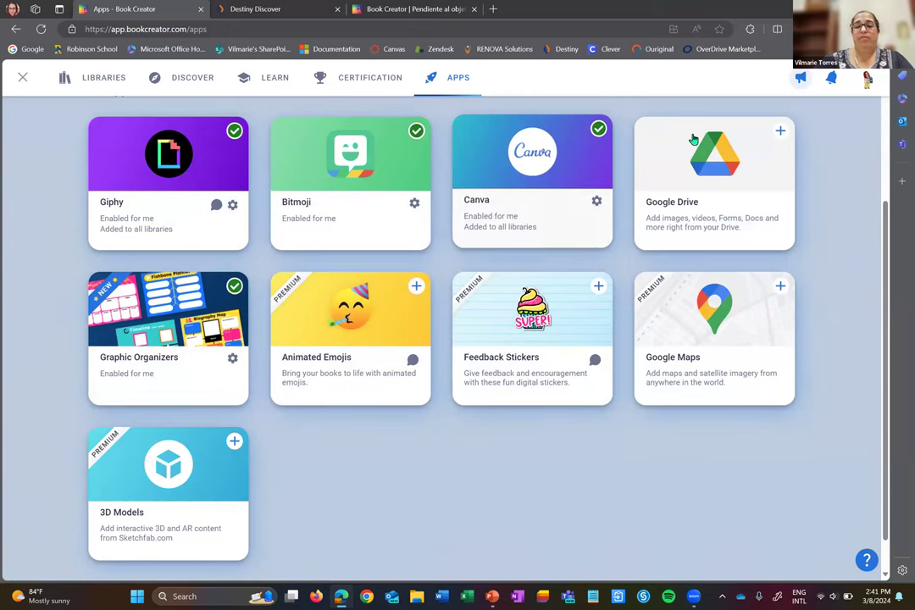
Return to the library named Library, open the Newspaper Stand book for editing and go to page 4.
click(103, 84)
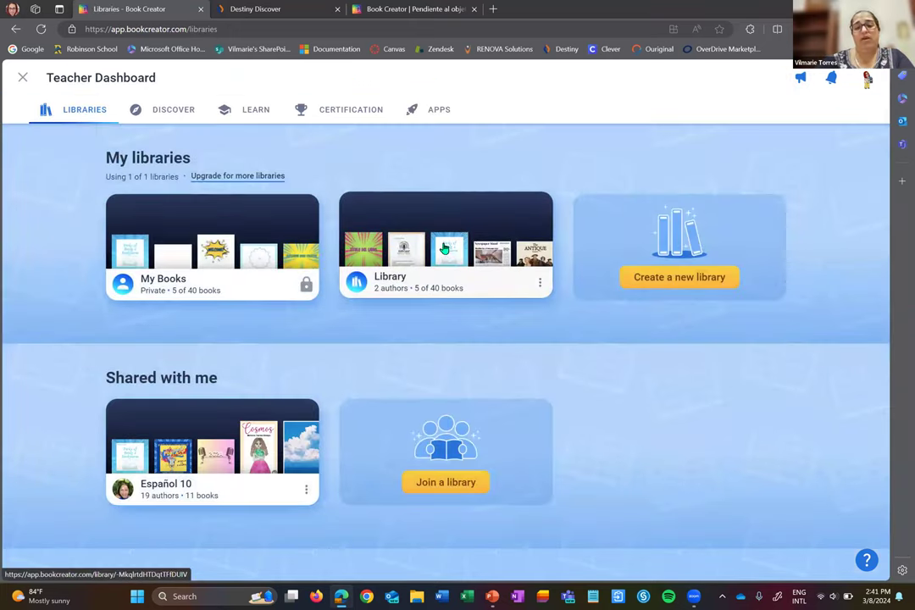
click(443, 247)
click(357, 242)
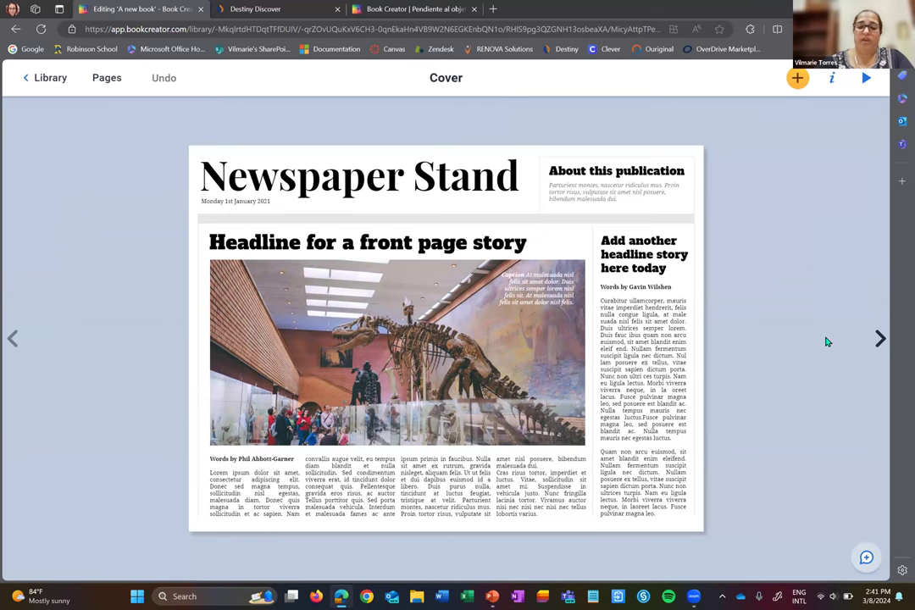
click(880, 339)
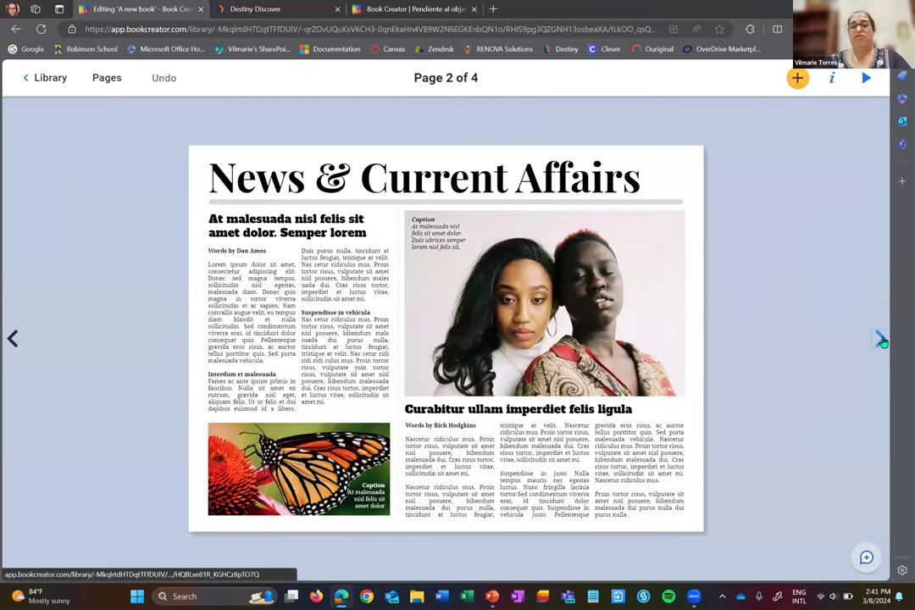
click(880, 339)
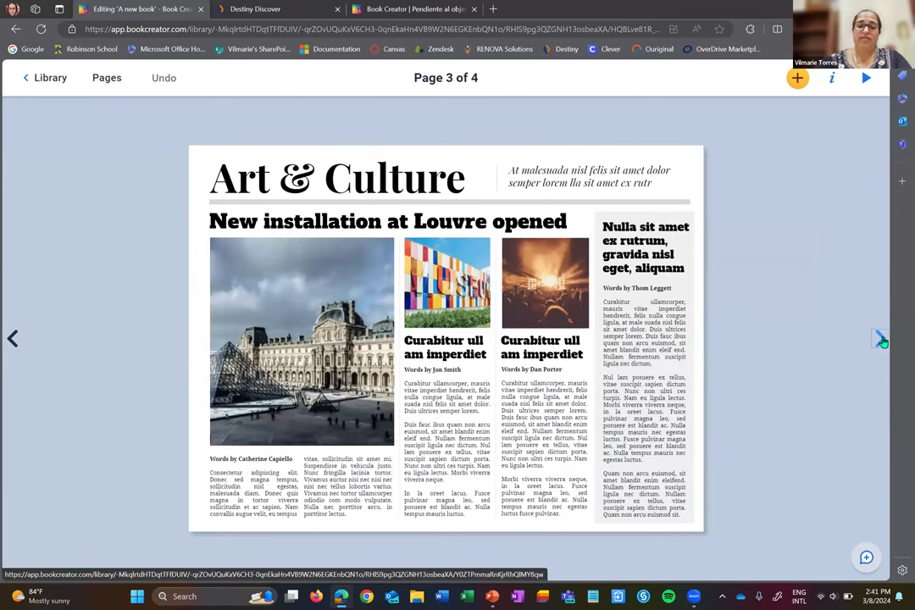
click(880, 339)
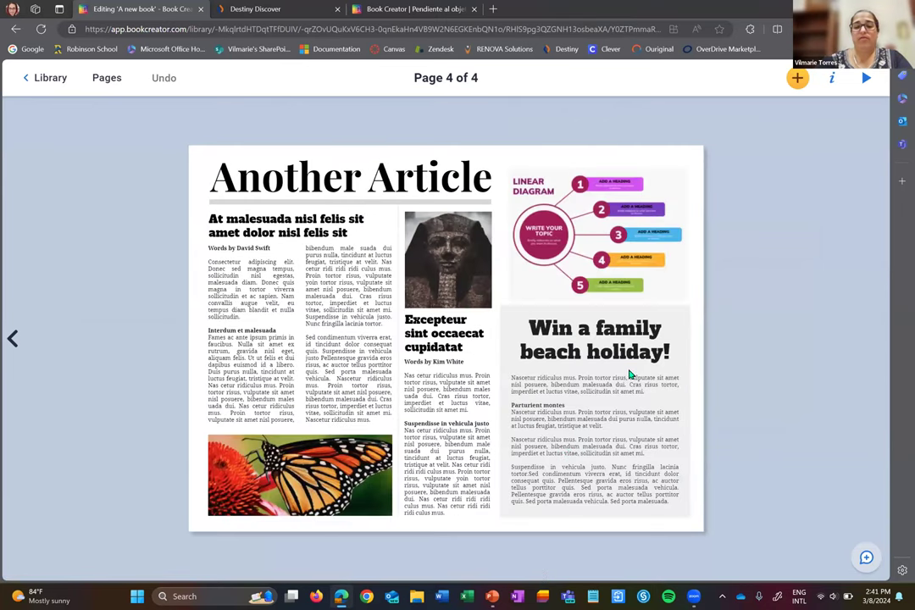
Examine the separate text blocks, butterfly photo and heading line that make up the page 4 layout.
click(581, 424)
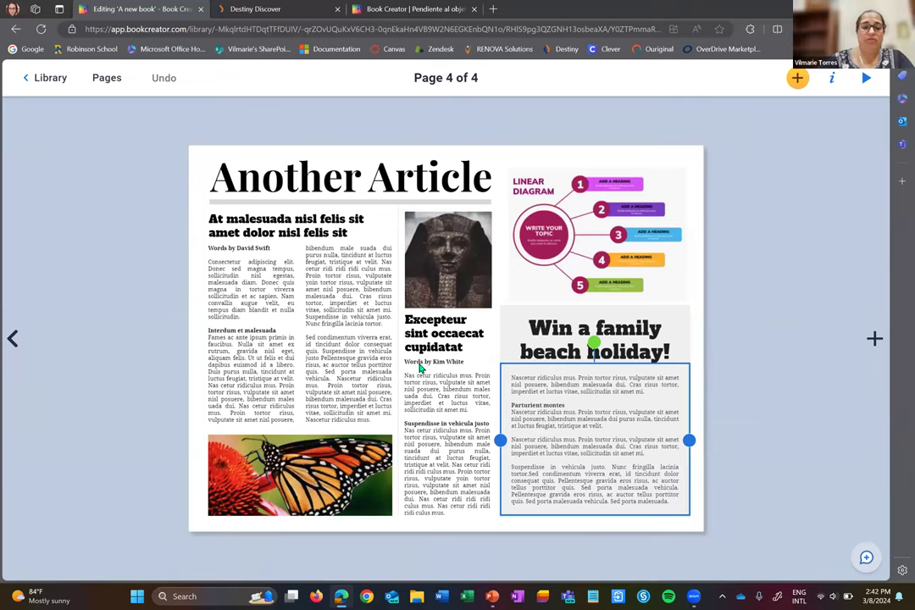
click(327, 378)
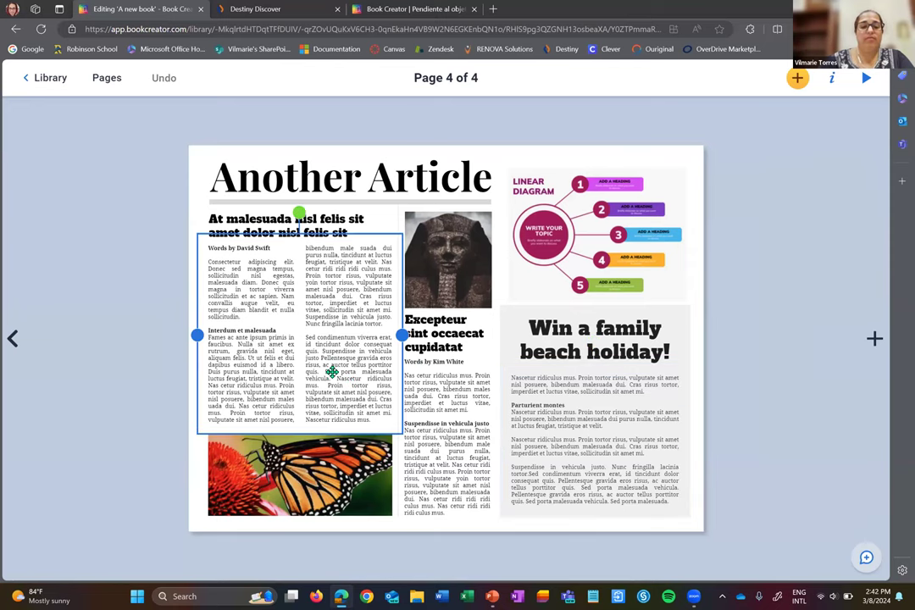
click(377, 462)
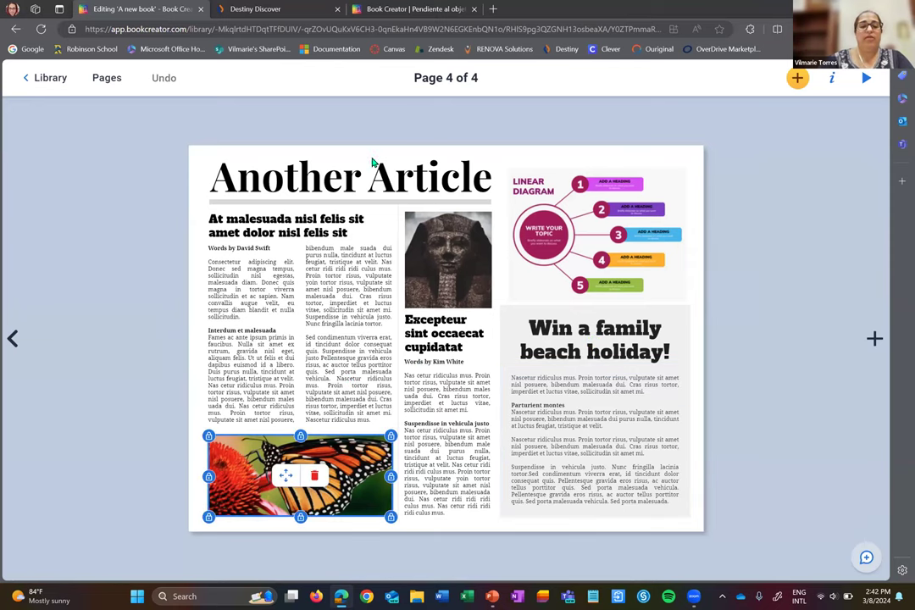
click(359, 197)
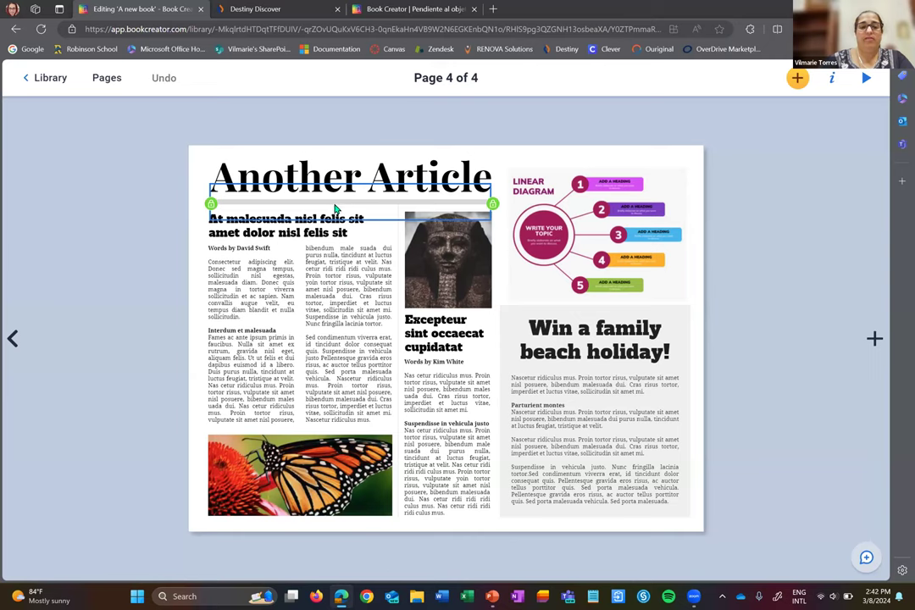
Tilt the two-column article text block counterclockwise, open and close its text editor, and rotate the block back upright.
click(282, 276)
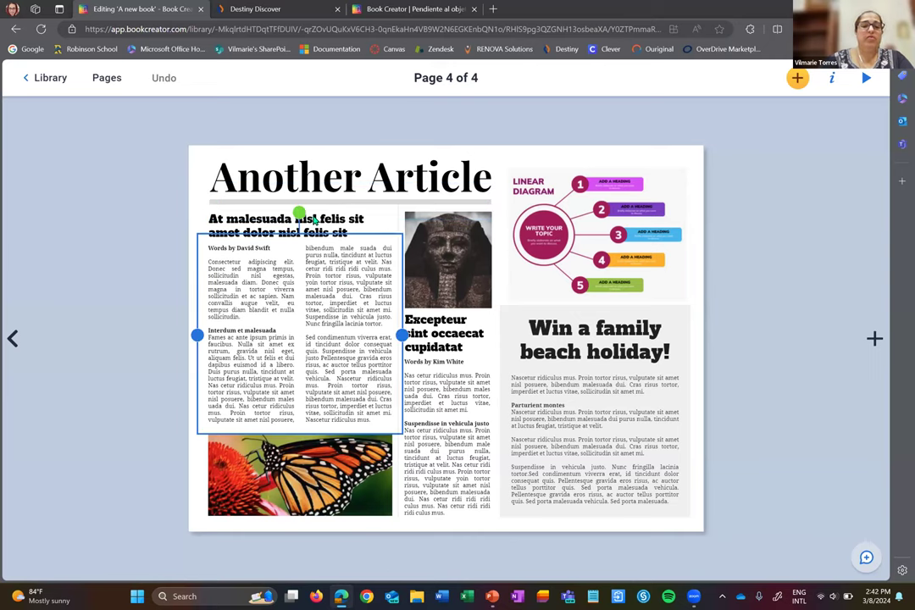
drag(301, 214, 254, 217)
double_click(327, 356)
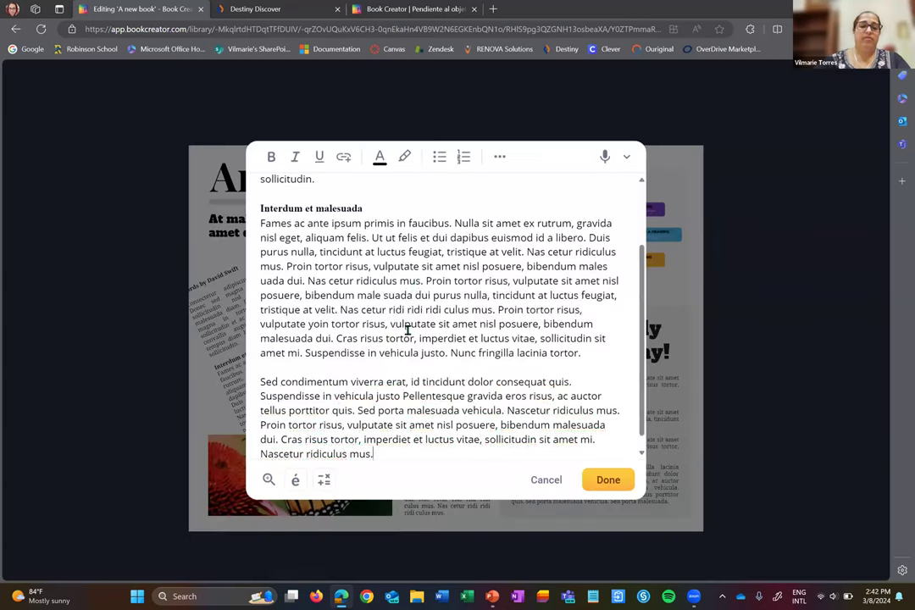
click(543, 481)
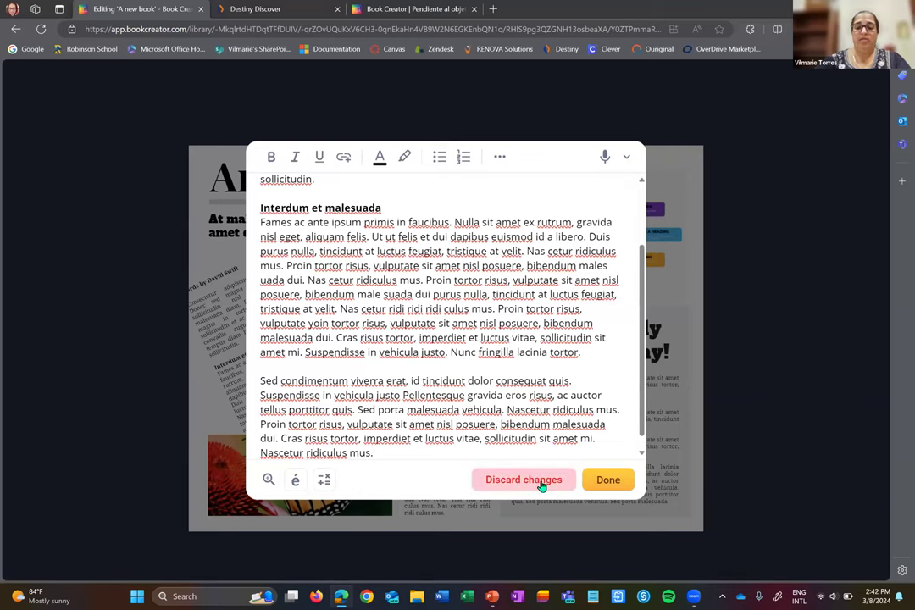
click(605, 482)
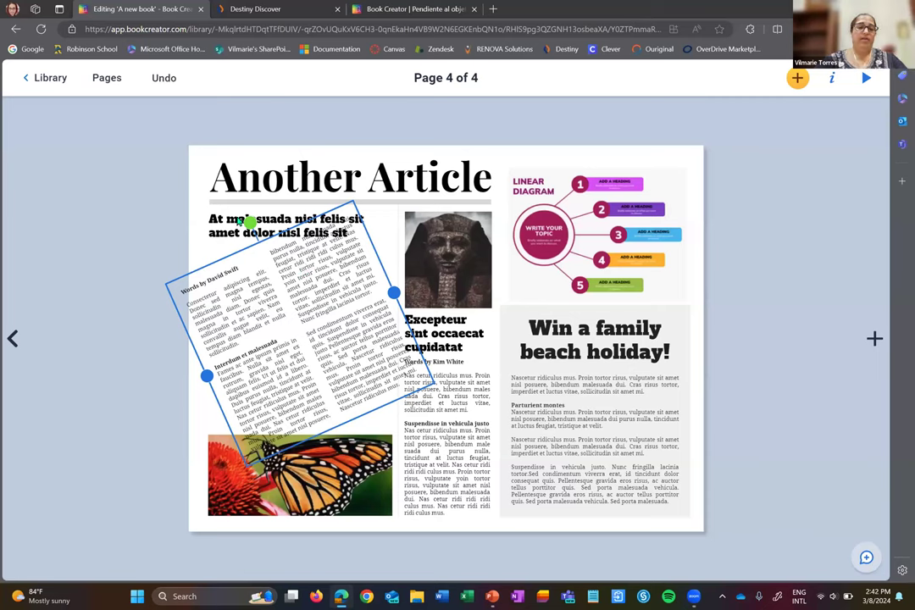
drag(251, 222, 299, 227)
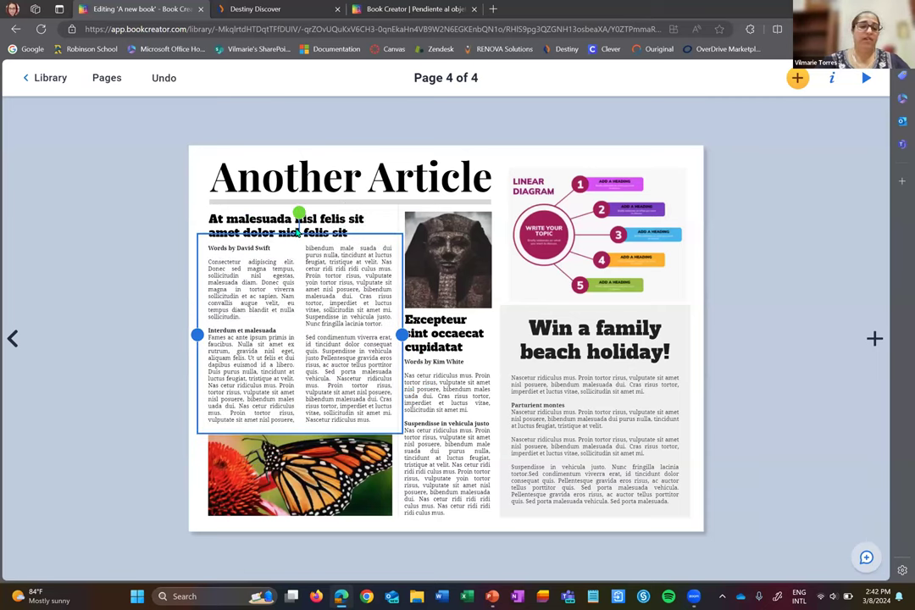
click(707, 177)
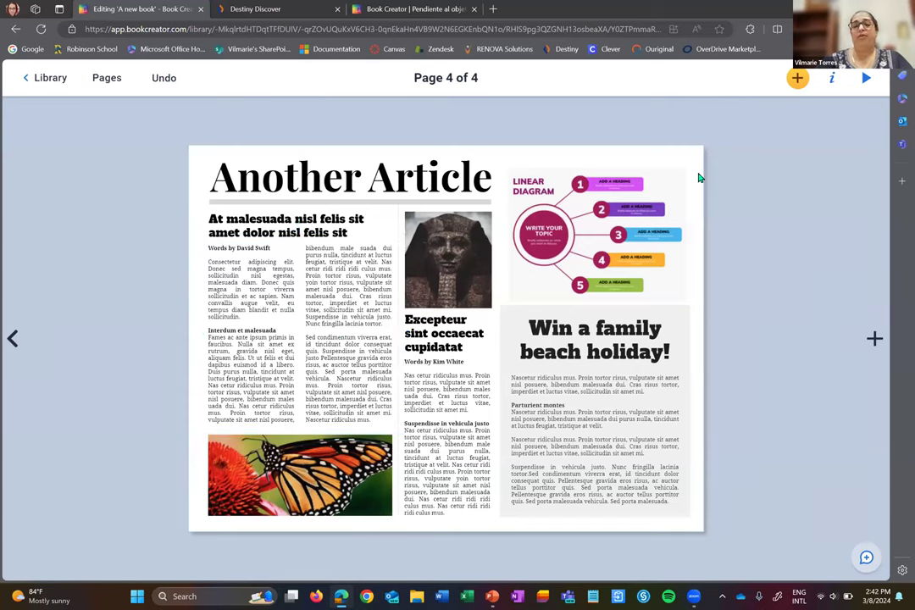
Check the text styles offered for adding text, and inspect the body text blocks of the other two articles.
click(797, 78)
click(729, 247)
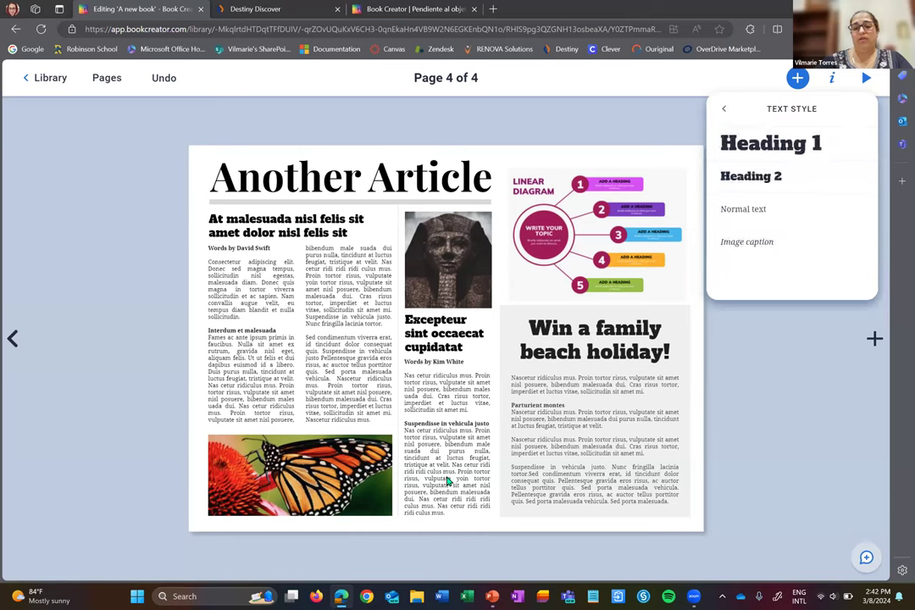
click(725, 111)
click(488, 407)
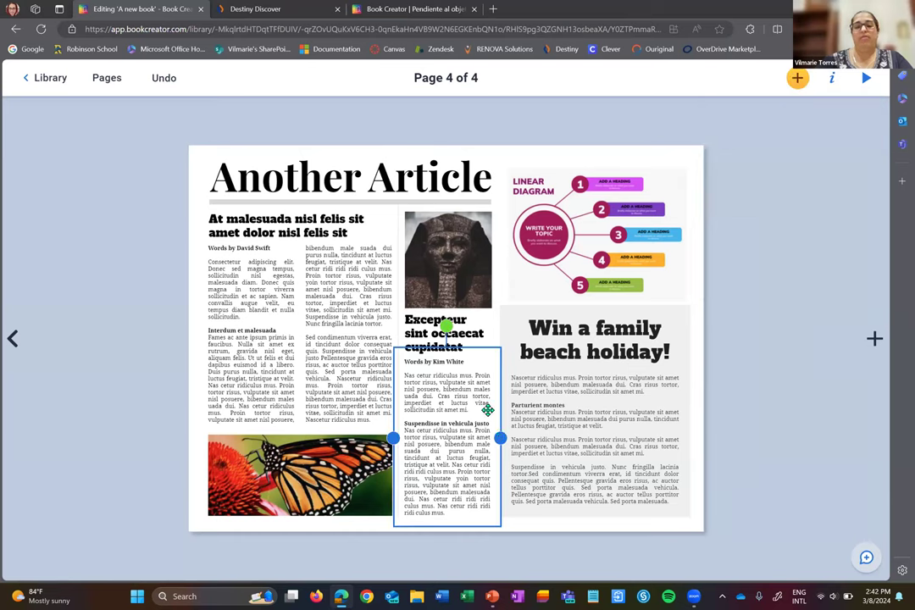
click(570, 444)
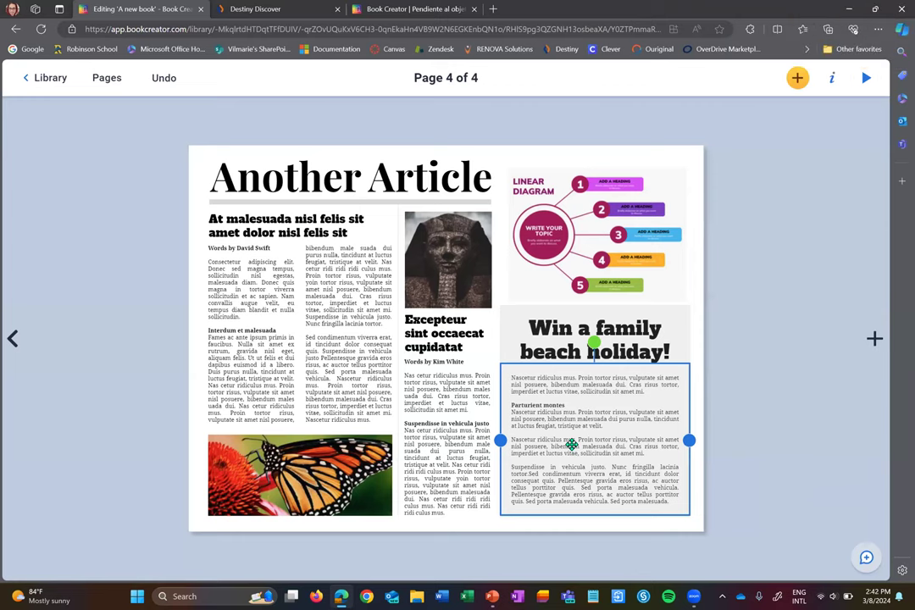
Leave page 4 for the library, reopen the Newspaper Stand book at its cover, and return to the library.
click(38, 79)
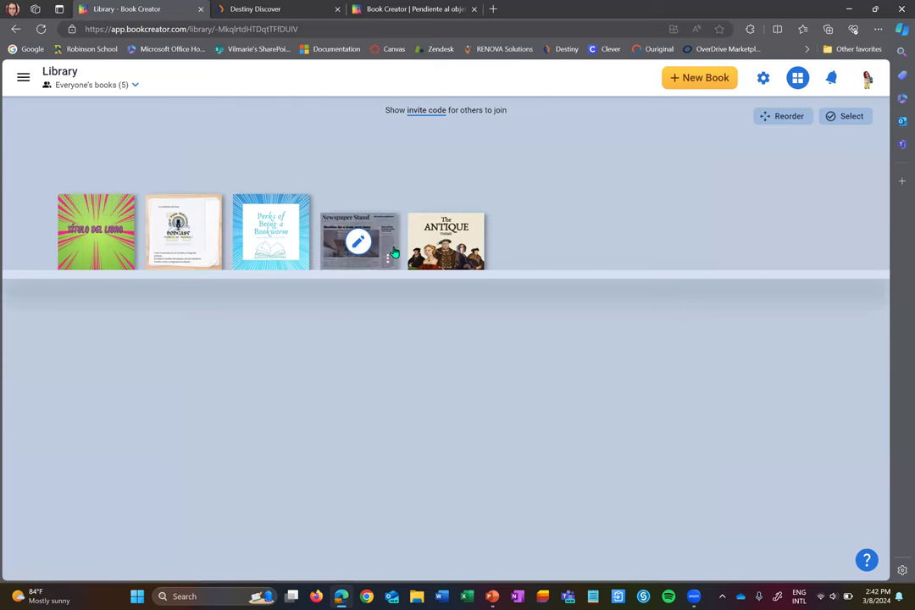
mouse_move(438, 260)
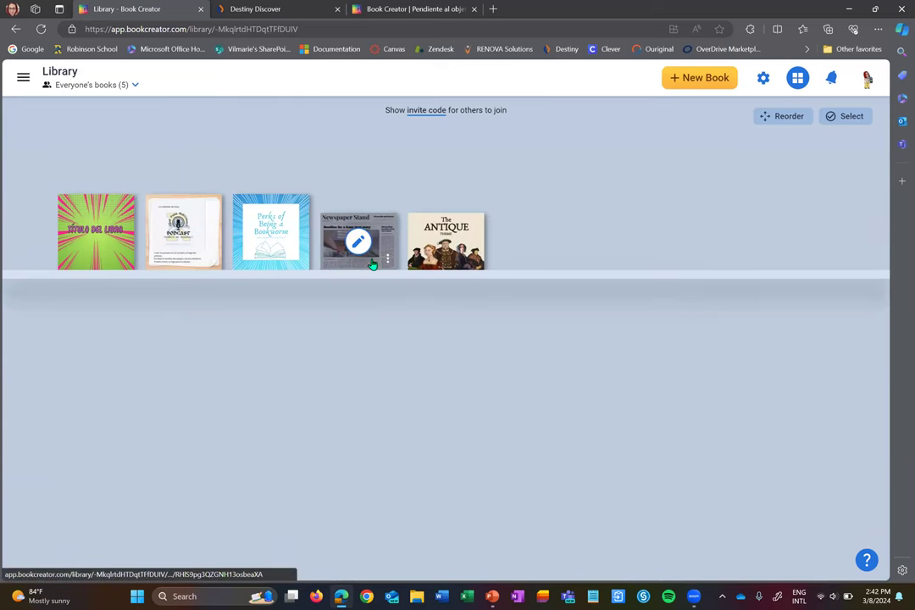
click(373, 259)
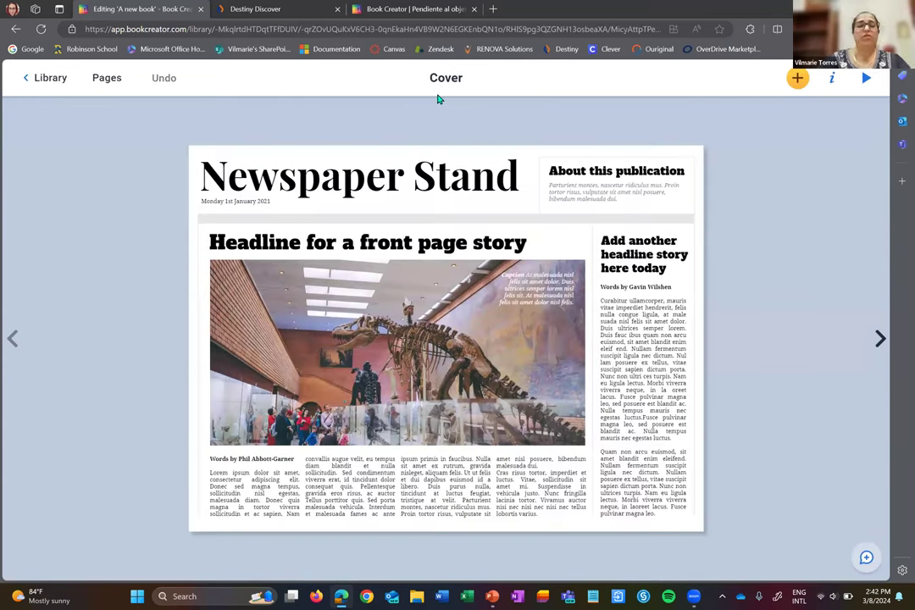
click(38, 78)
mouse_move(369, 260)
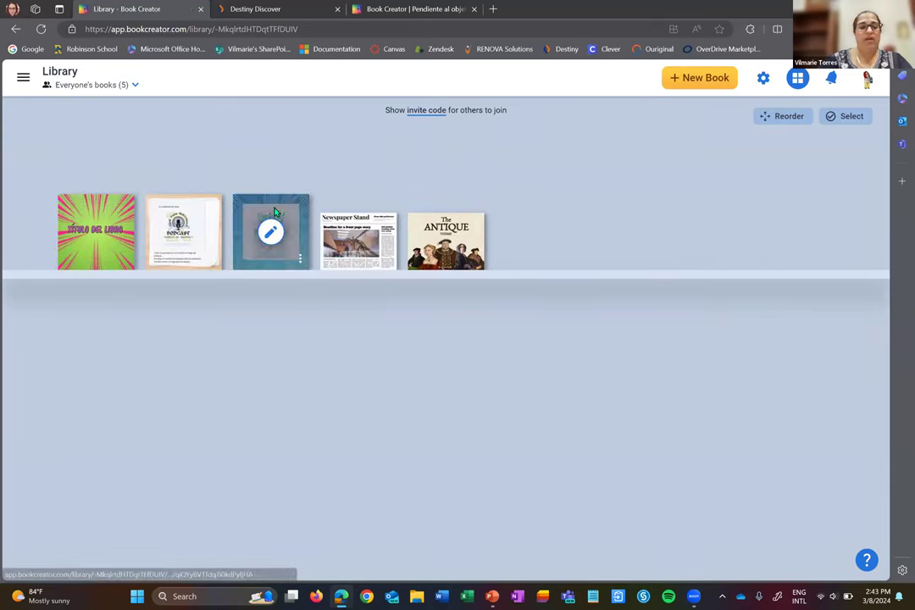
Switch to the PowerPoint slide show and go back to the Examples slide with the linked books.
click(491, 596)
key(Right)
key(Left)
key(Left)
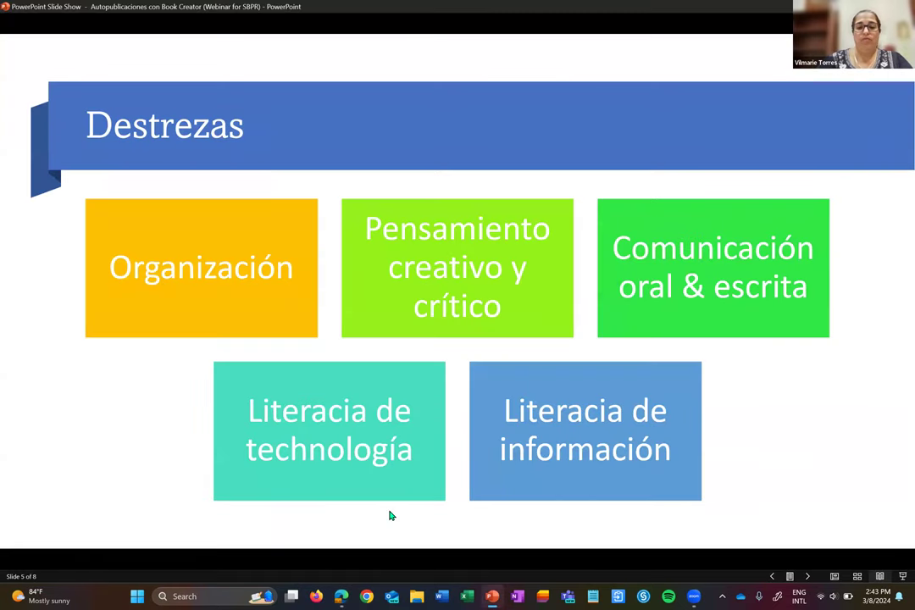
key(Left)
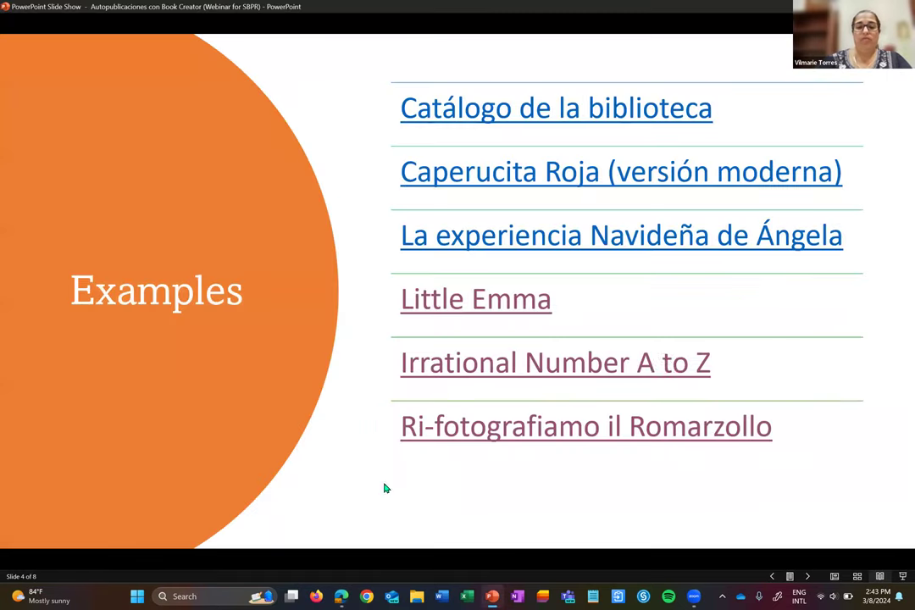
Open the Irrational Number A to Z example, page through to the Mathematicians chapter, and follow its Archimedes link.
click(589, 379)
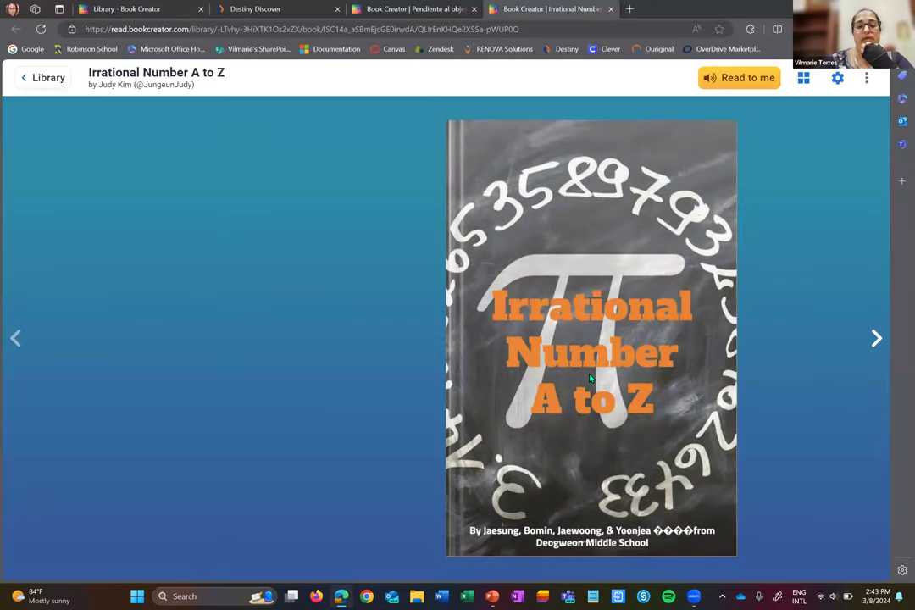
click(876, 339)
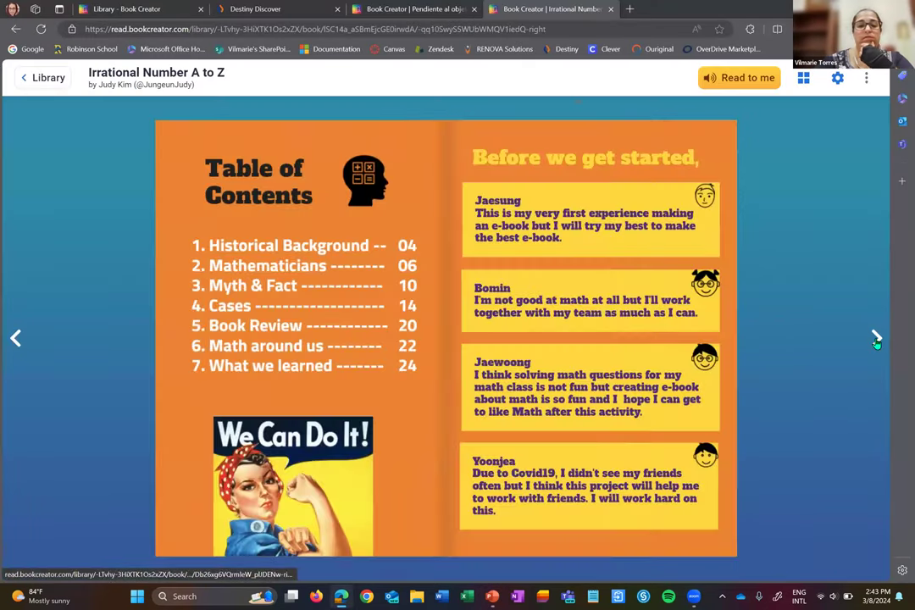
click(876, 339)
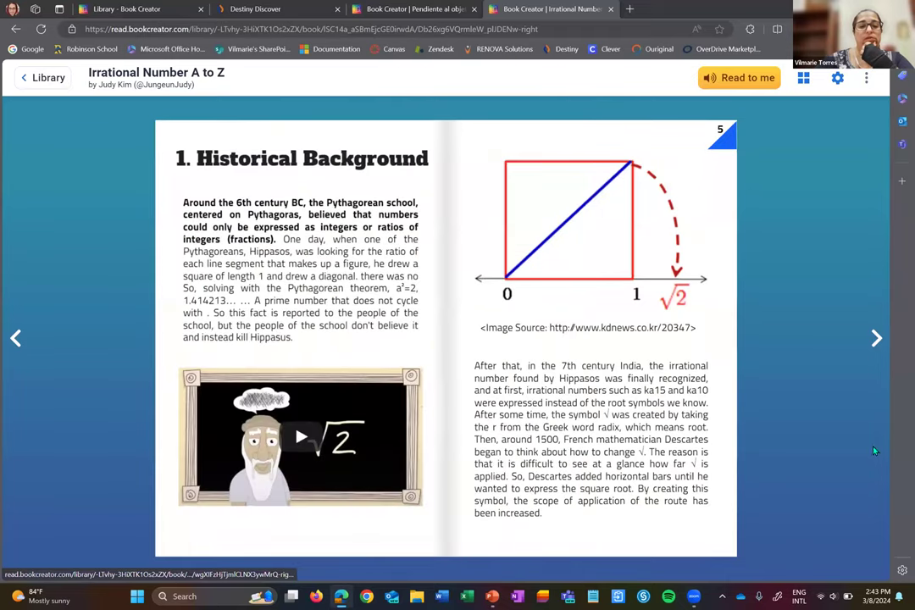
click(876, 339)
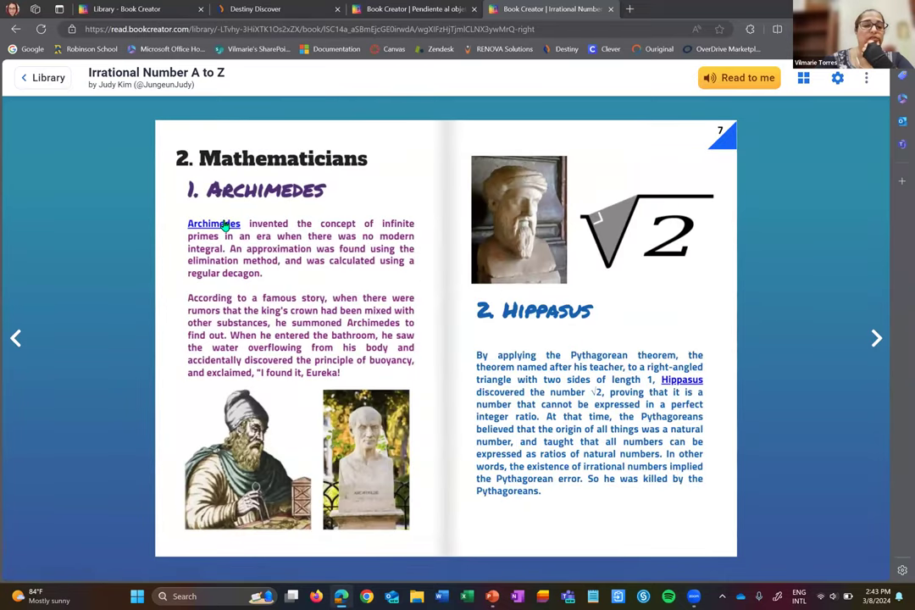
click(225, 225)
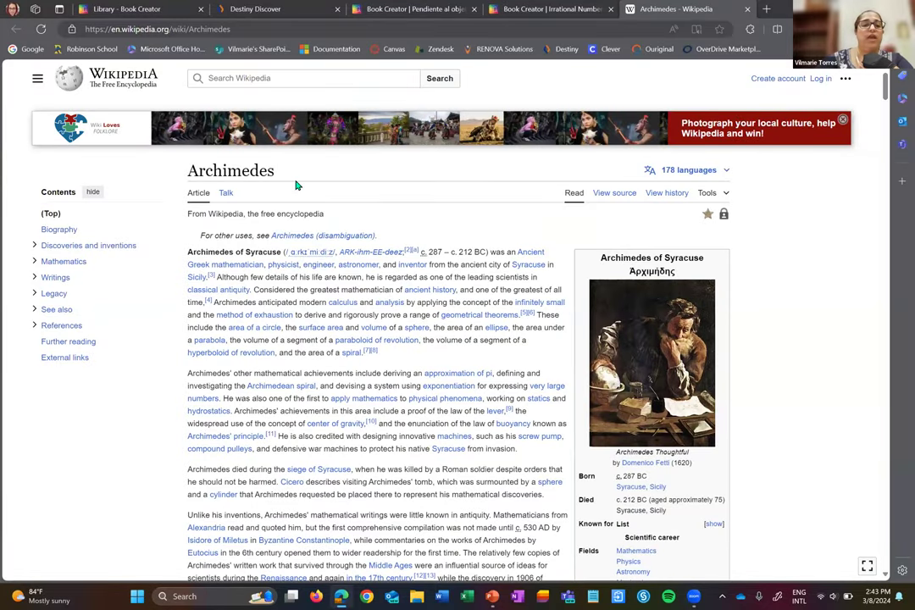
Return to the Book Creator library and open the green-and-pink TÍTULO DEL LIBRO book for editing.
click(159, 8)
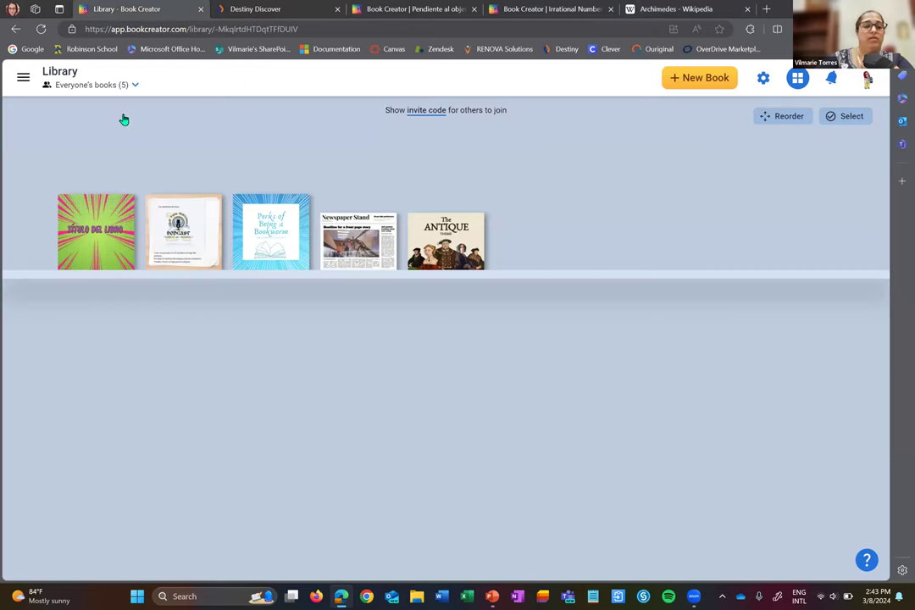
click(92, 255)
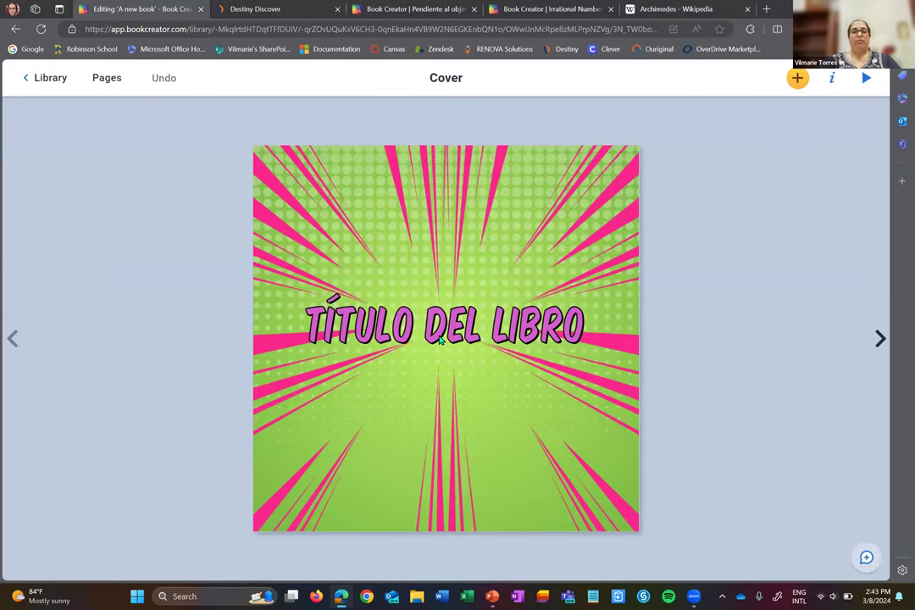